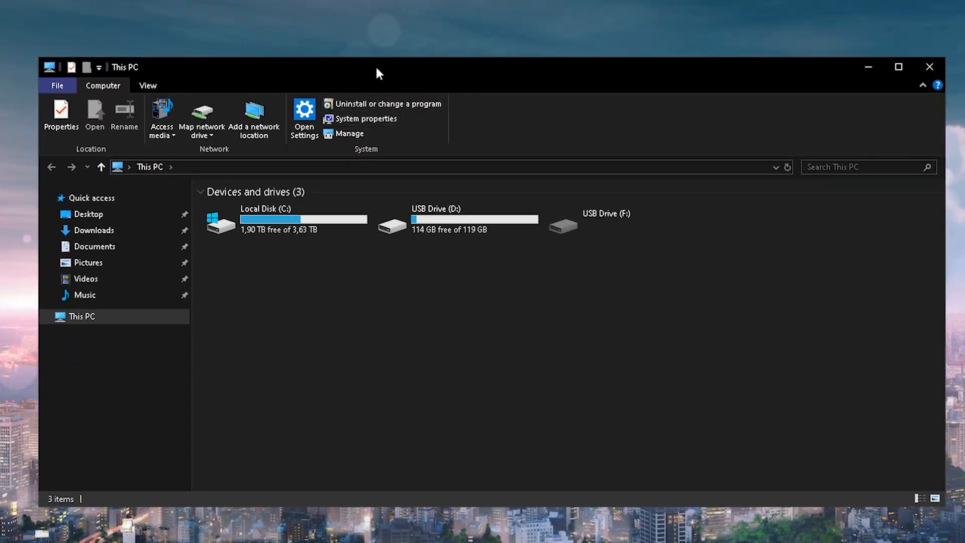
Open the Windows folder on Local Disk (C:), search it for "system" and open the System32 folder.
double_click(268, 224)
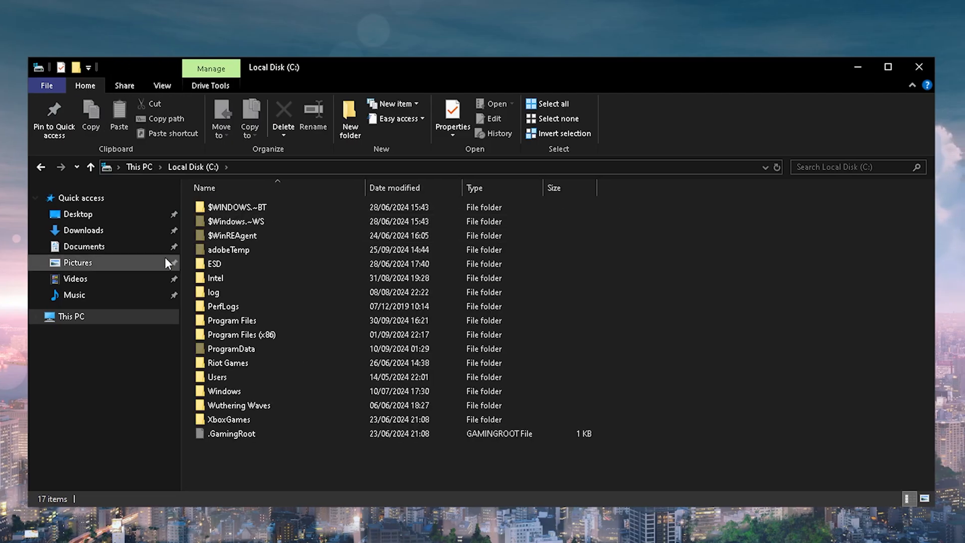
left_click(217, 390)
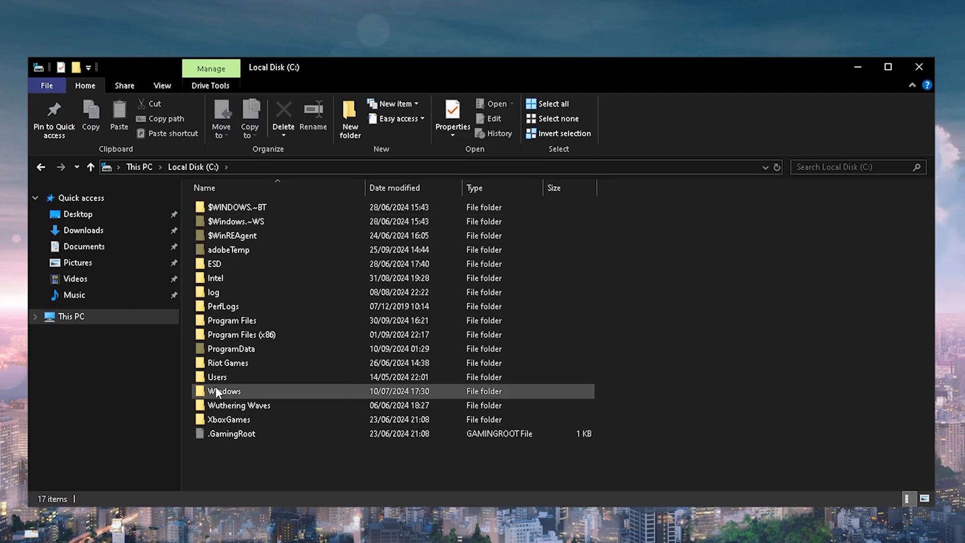
double_click(250, 393)
left_click(821, 169)
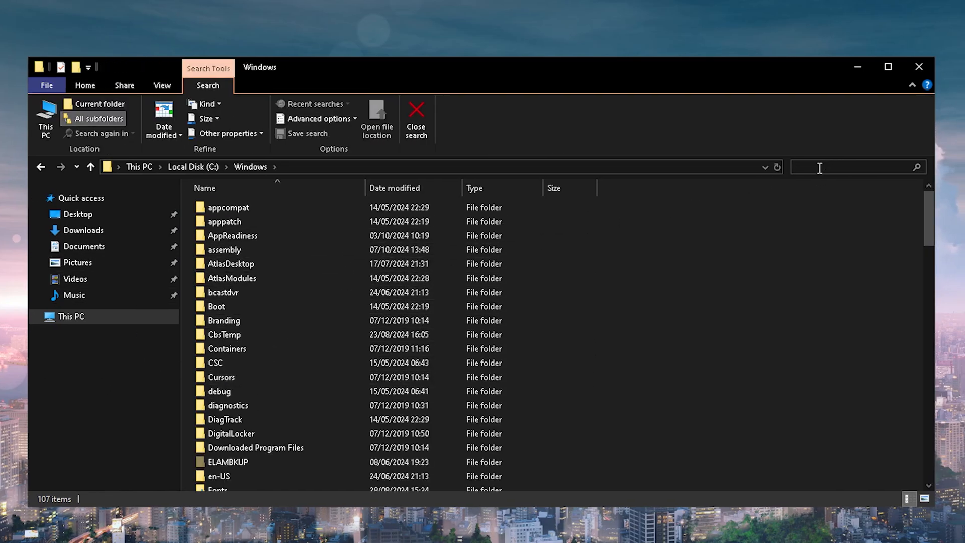
type("system")
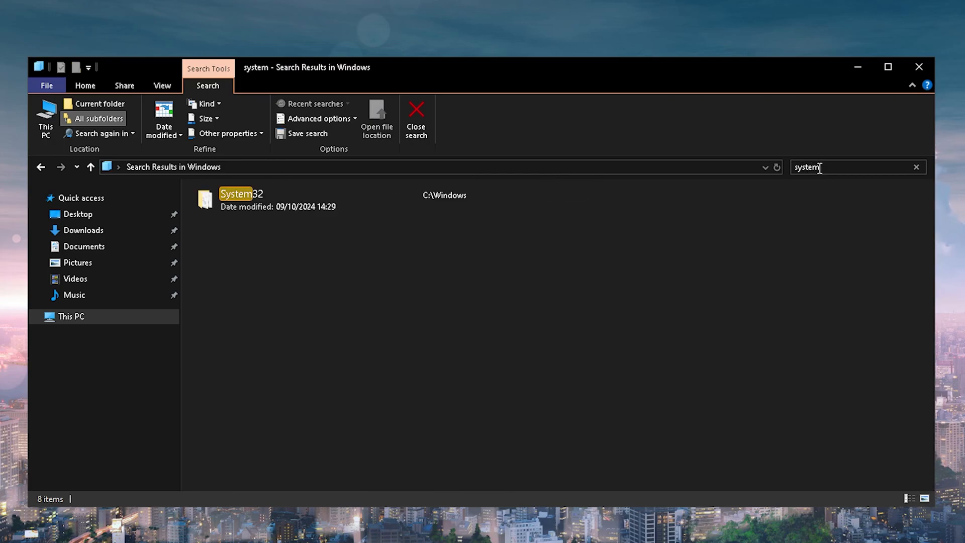
left_click(276, 214)
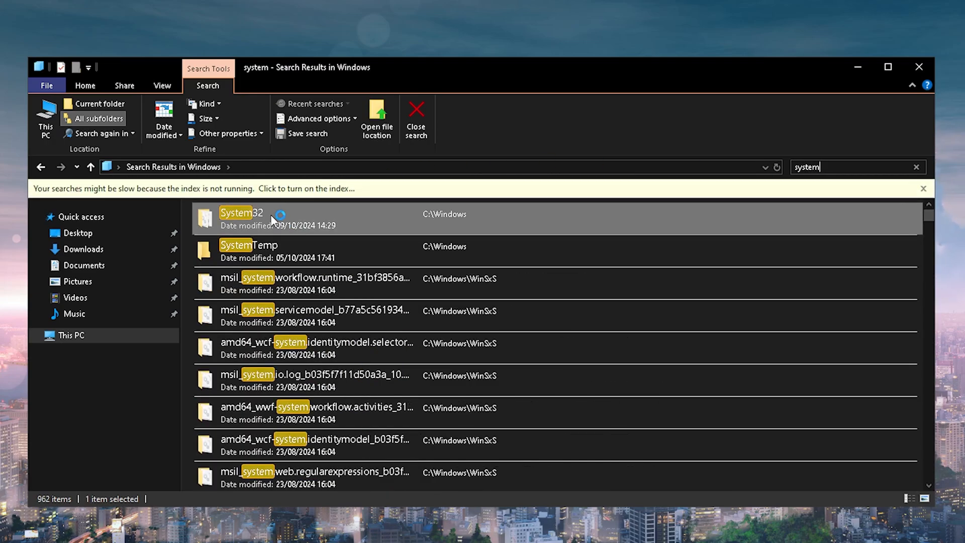
double_click(272, 218)
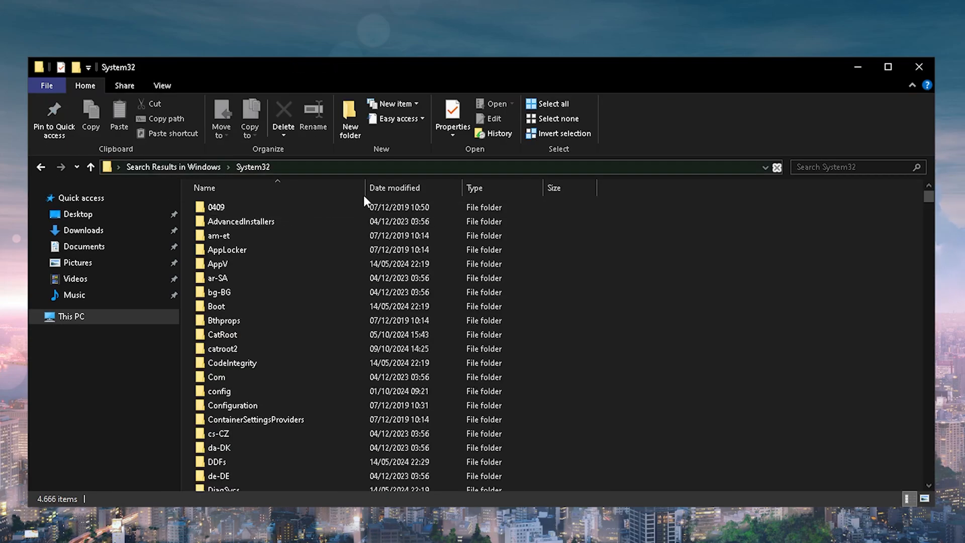
Search System32 for "gamebar" and open the advanced security settings of GameBarPresenceWriter.exe.
left_click(807, 171)
type("gamebar")
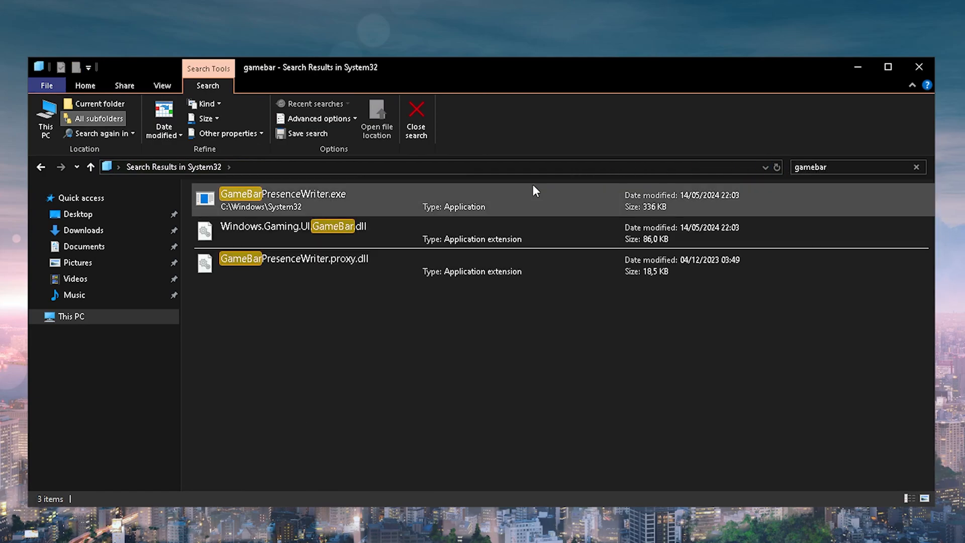
left_click(255, 211)
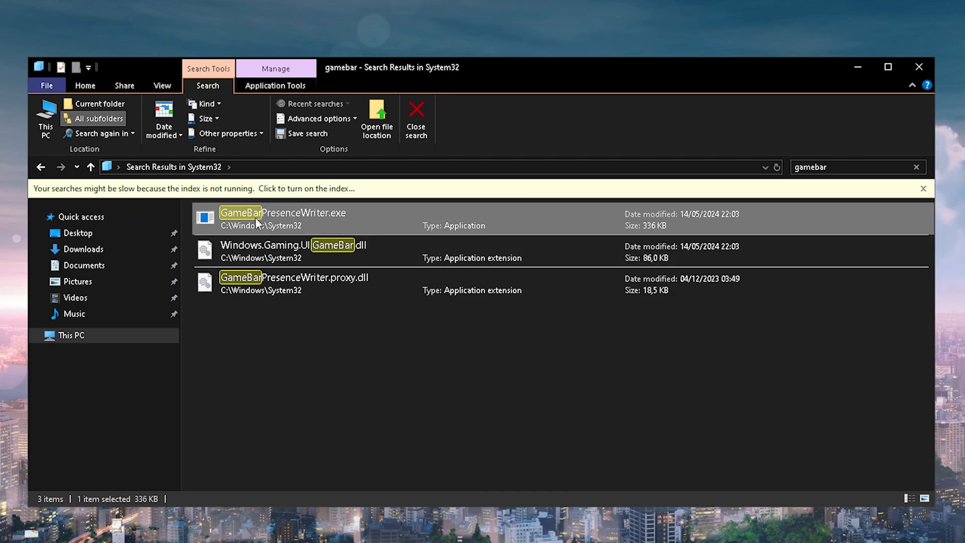
right_click(326, 215)
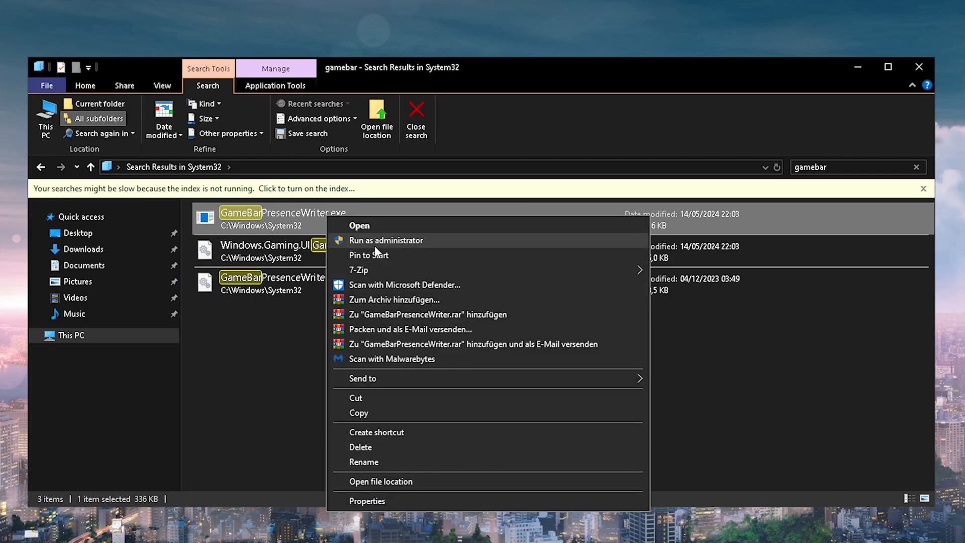
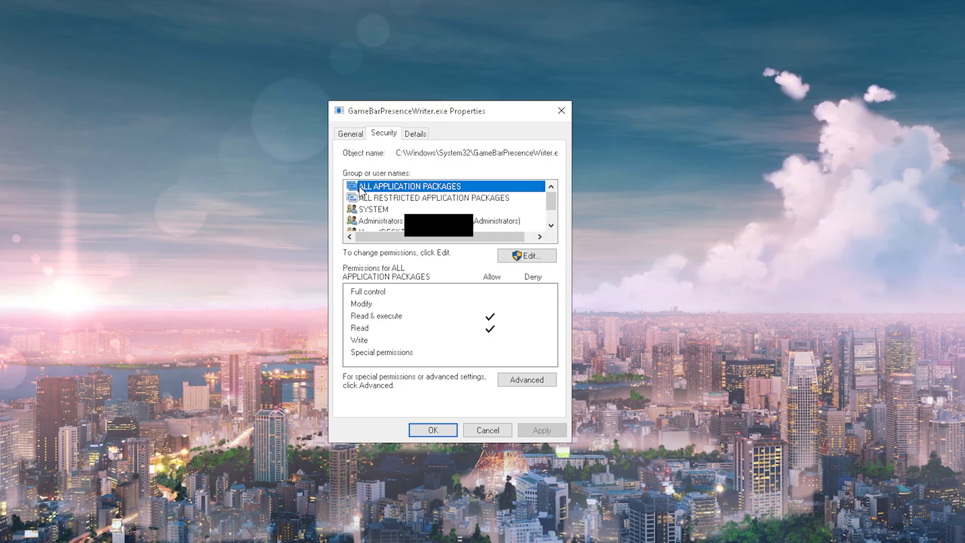
left_click(520, 384)
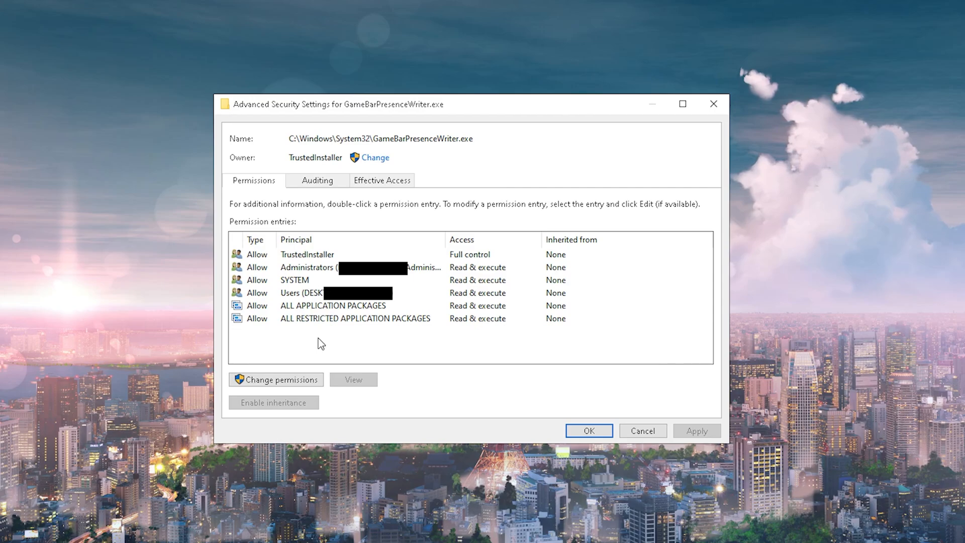
Change the owner of GameBarPresenceWriter.exe to the signed-in Windows user account, apply it and close the advanced security settings.
left_click(318, 256)
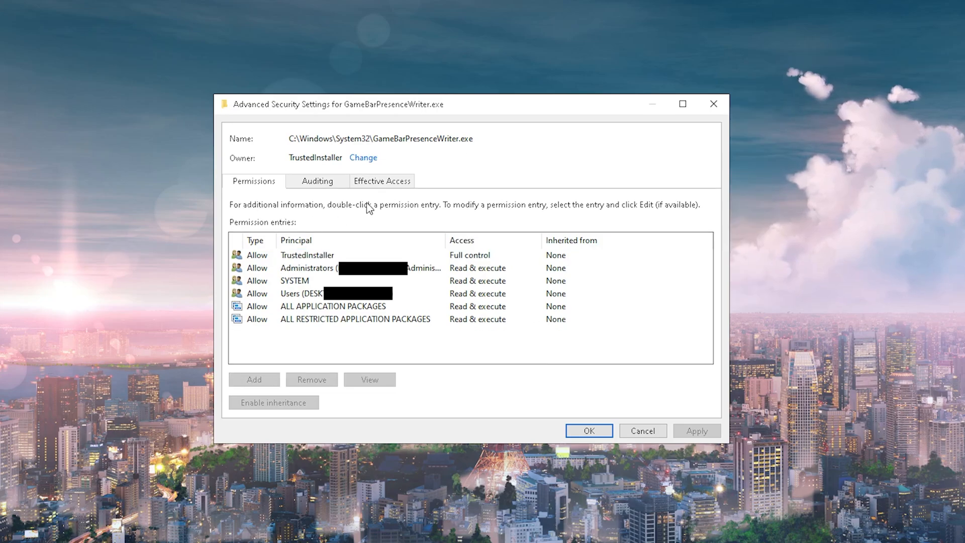
double_click(288, 159)
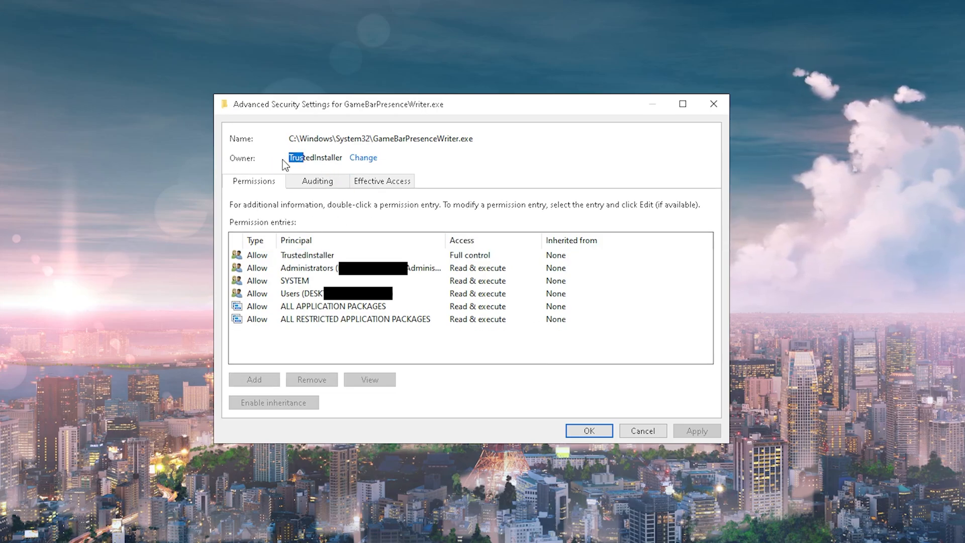
left_click(290, 159)
left_click(362, 158)
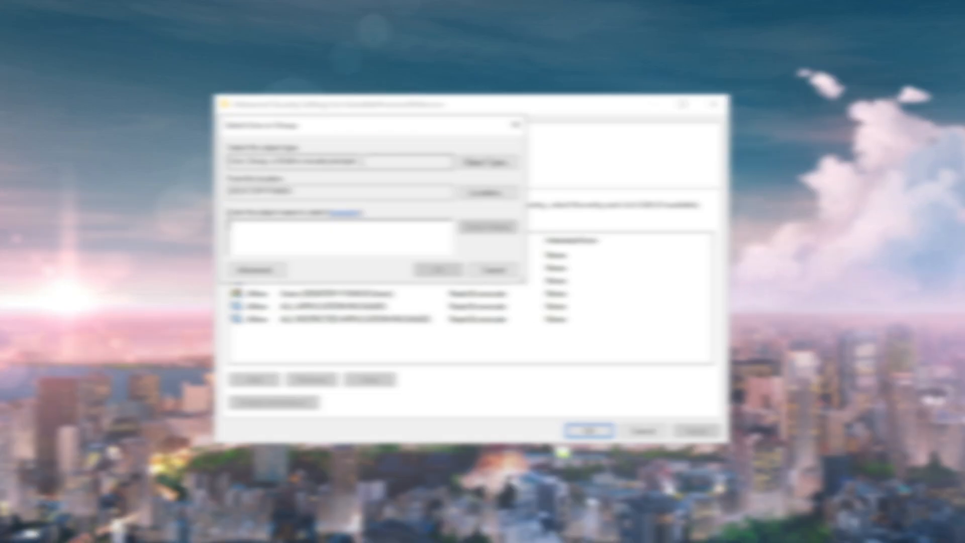
left_click_drag(356, 136, 409, 169)
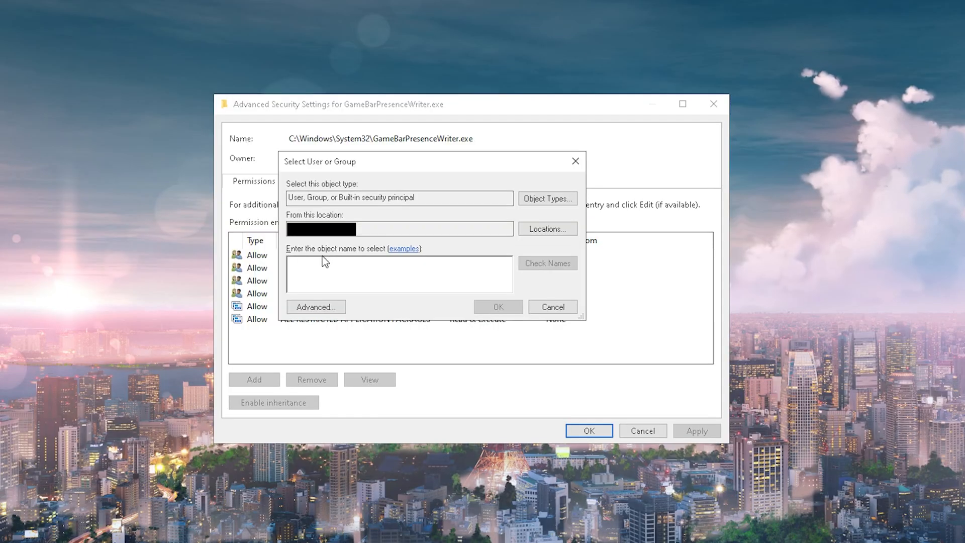
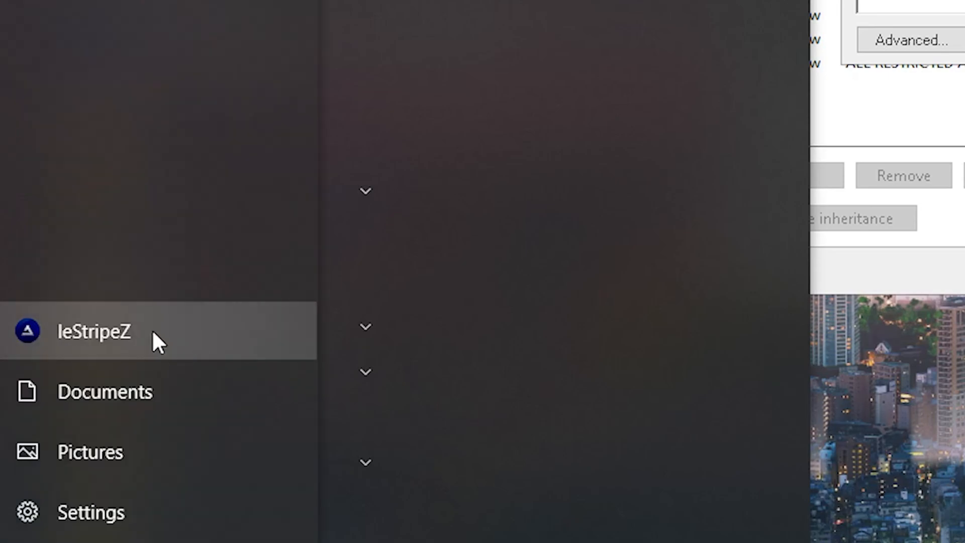
left_click(76, 337)
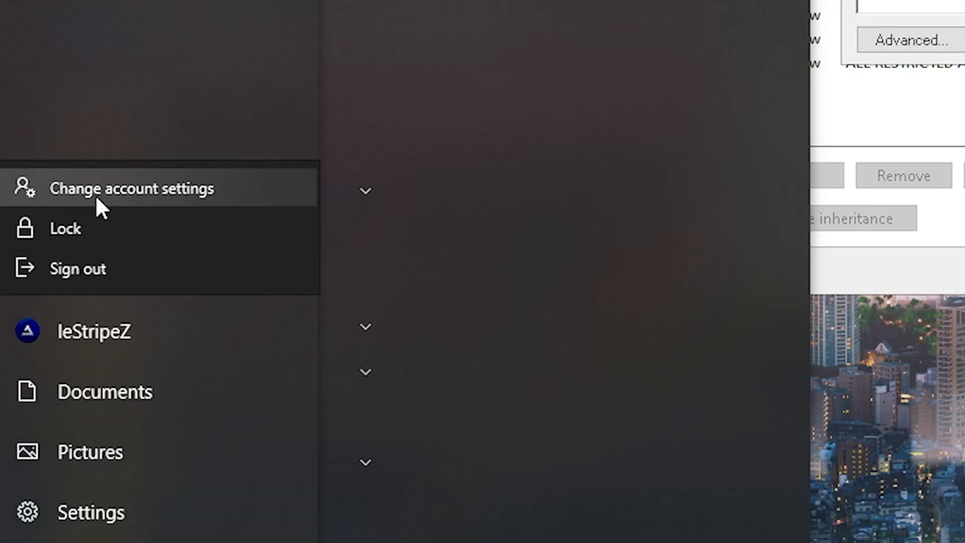
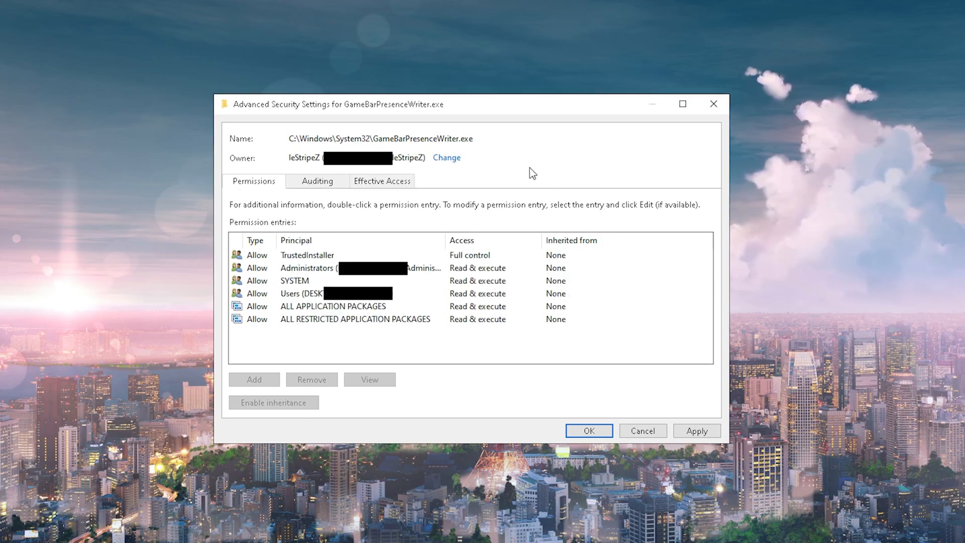
left_click(696, 431)
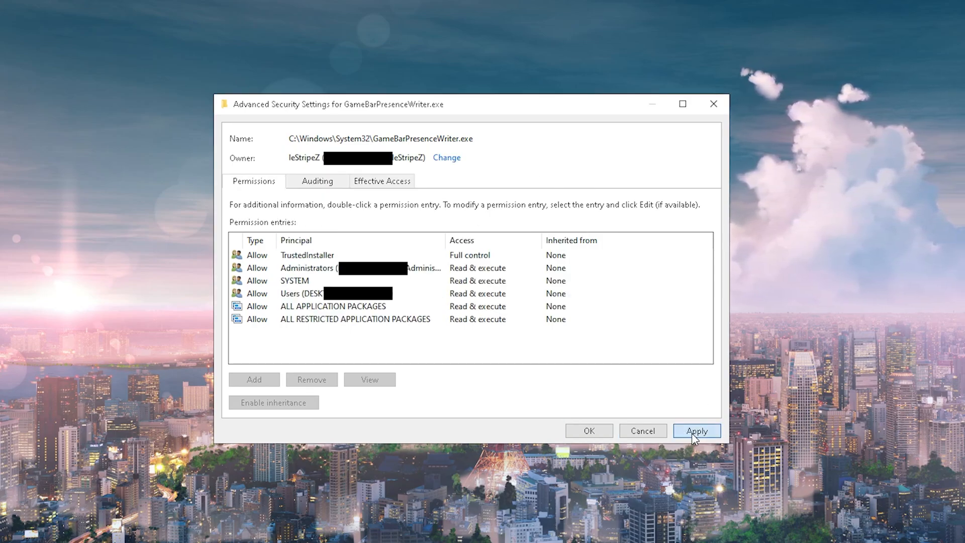
left_click(565, 328)
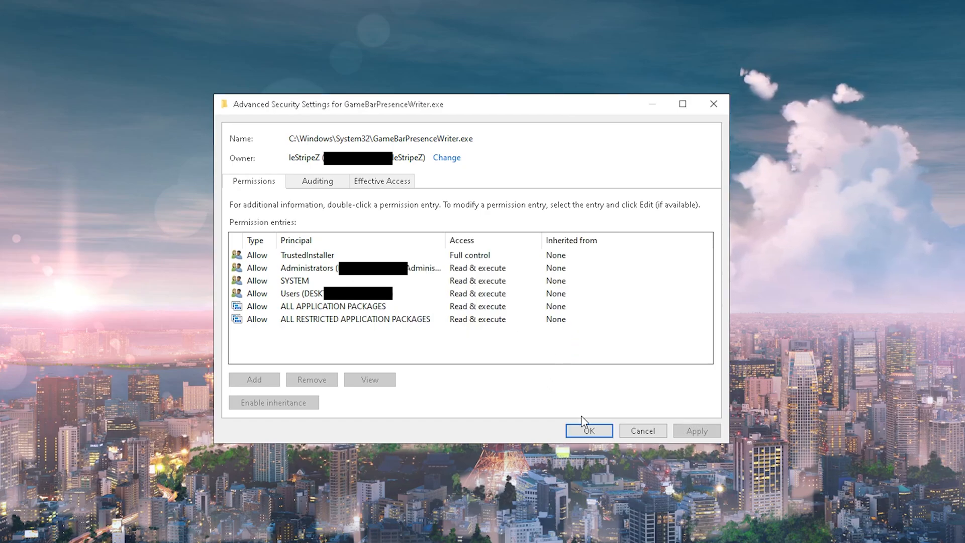
left_click(586, 430)
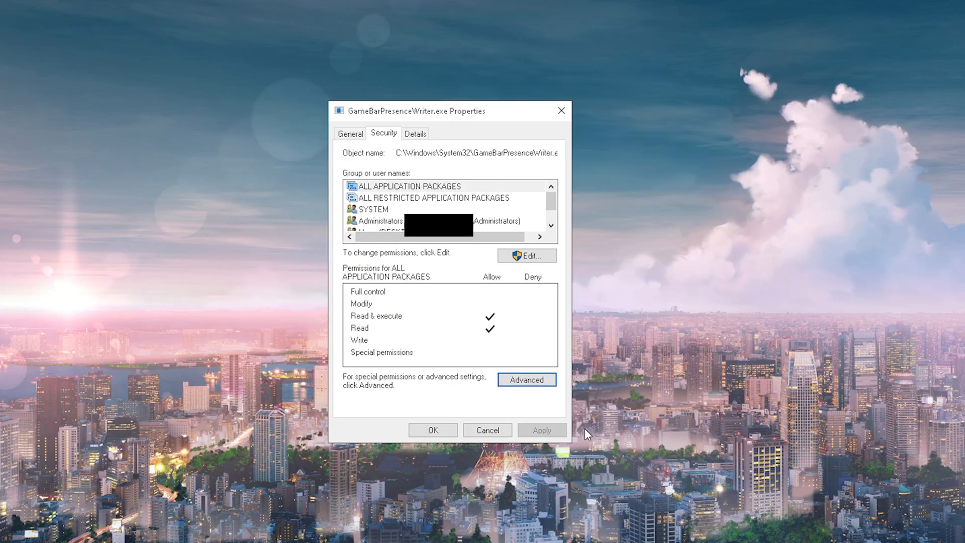
Add a permission entry for GameBarPresenceWriter.exe with the signed-in Windows user account as principal, checking the entered account name.
left_click(527, 380)
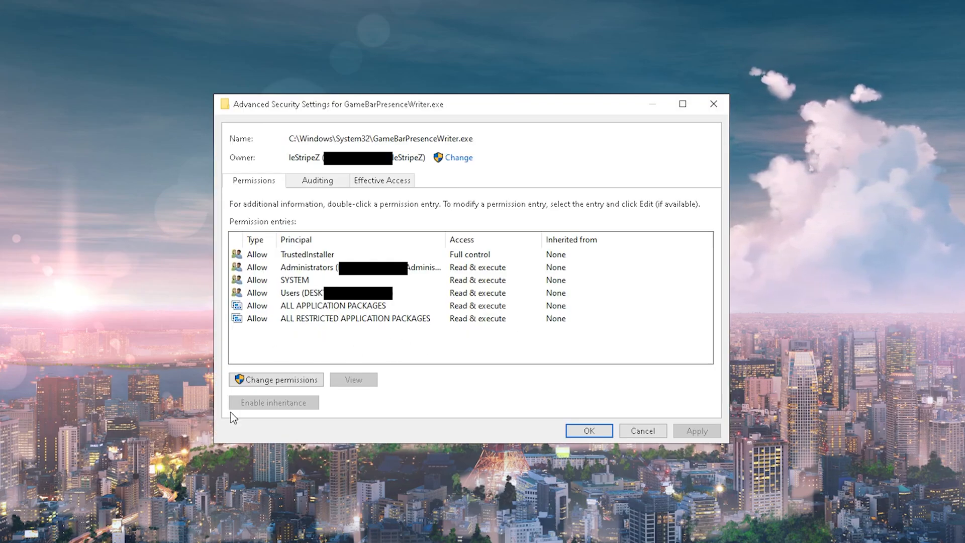
left_click(259, 384)
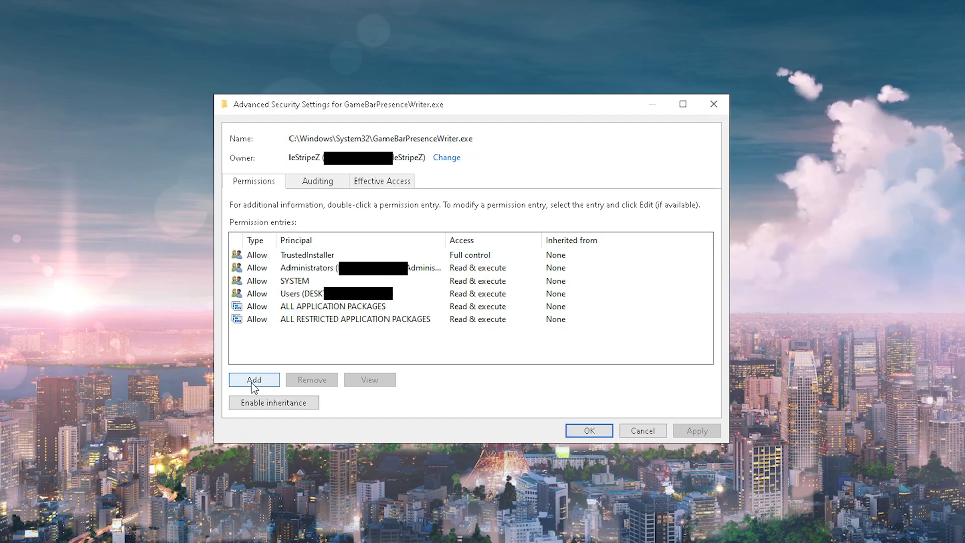
left_click(255, 383)
left_click(247, 113)
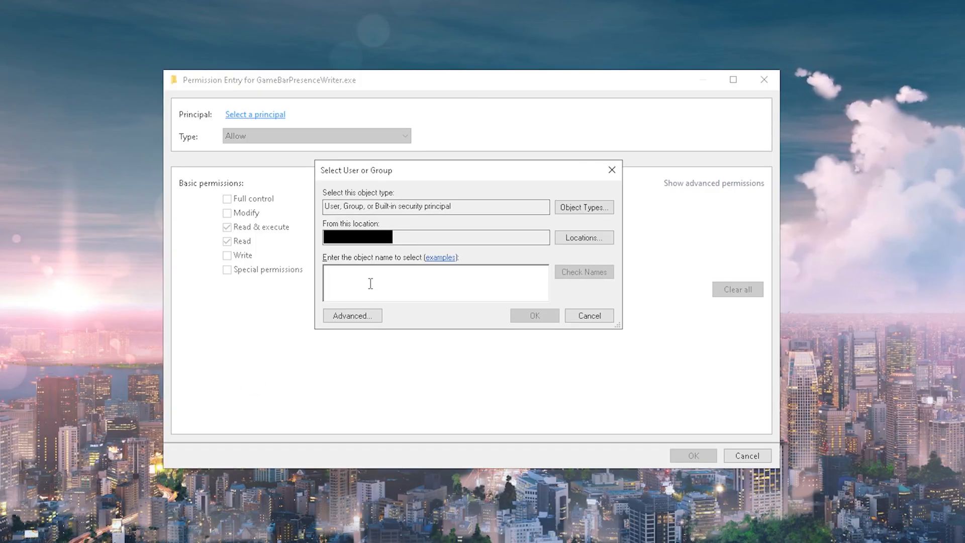
type("LESTRIPEZ")
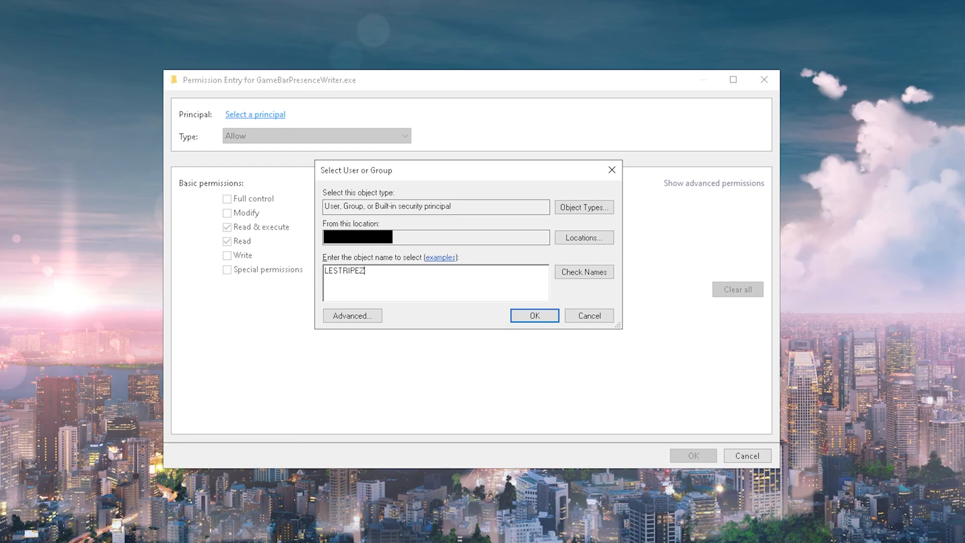
left_click(584, 271)
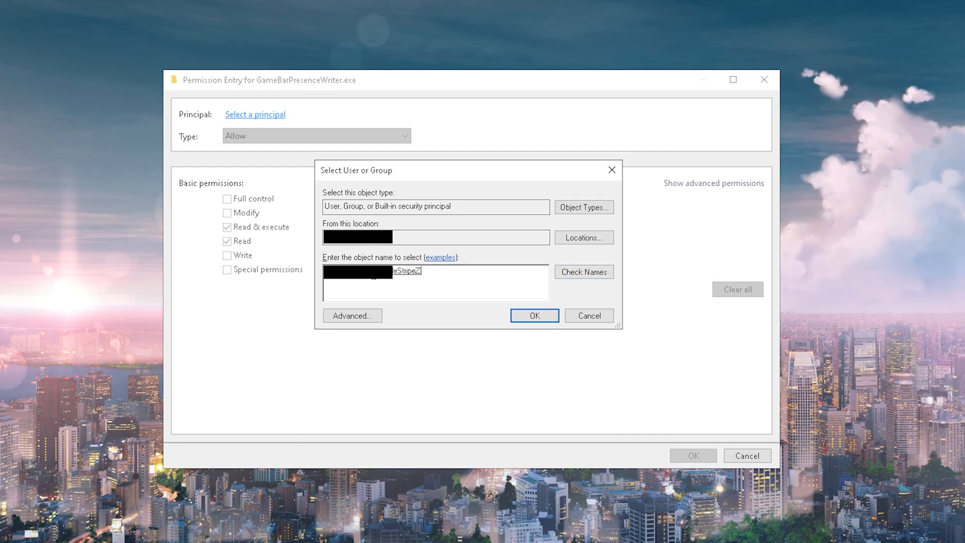
left_click(552, 317)
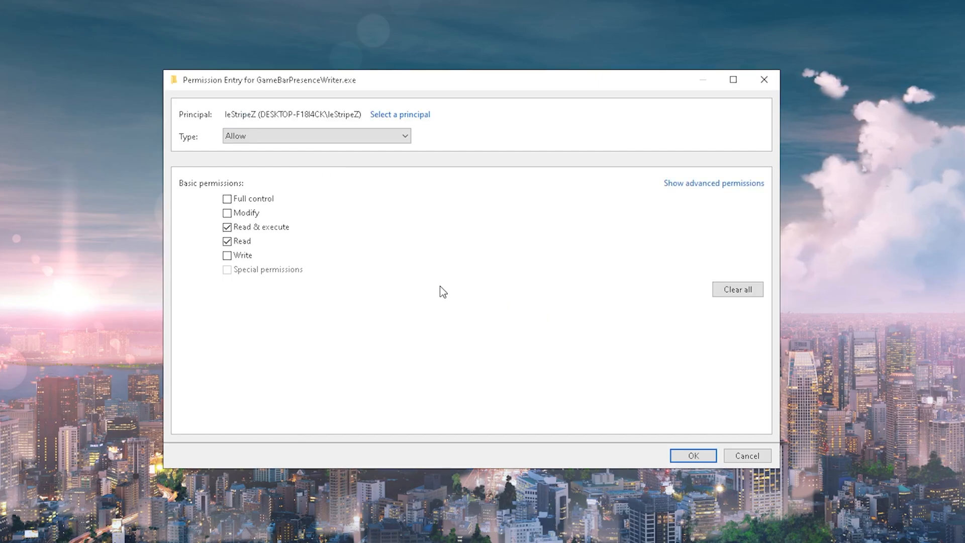
Grant the new permission entry Full control, apply the changed permissions and close the advanced security settings.
left_click(227, 200)
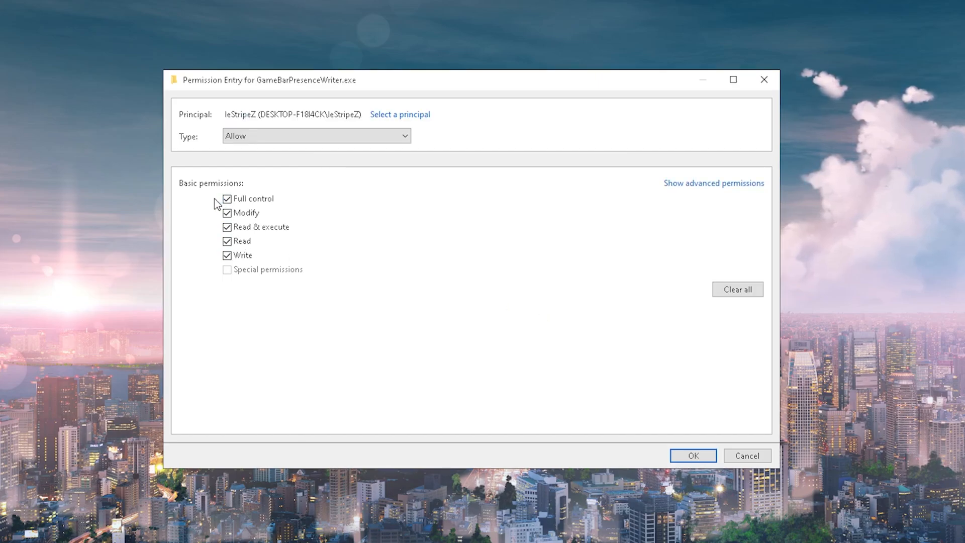
left_click(689, 455)
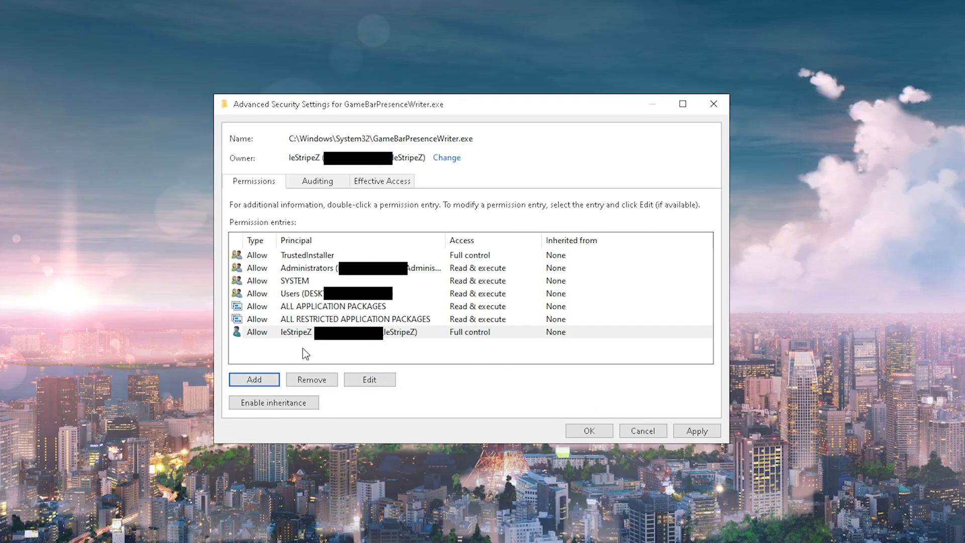
left_click(300, 332)
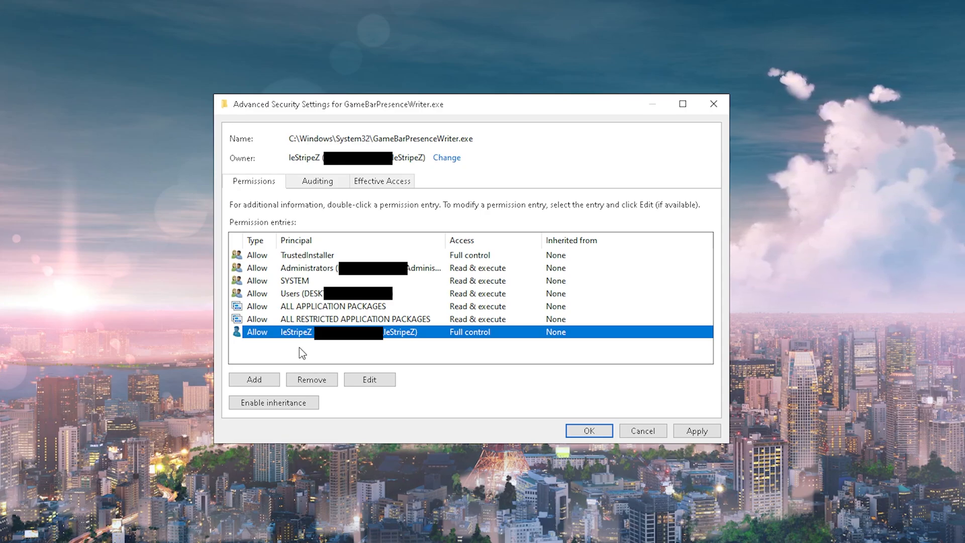
left_click(696, 431)
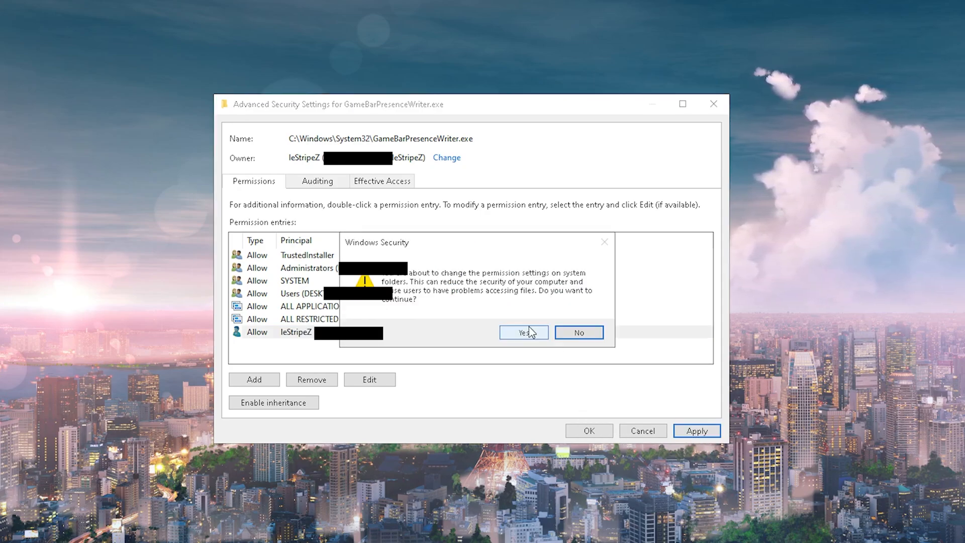
left_click(527, 332)
left_click(589, 431)
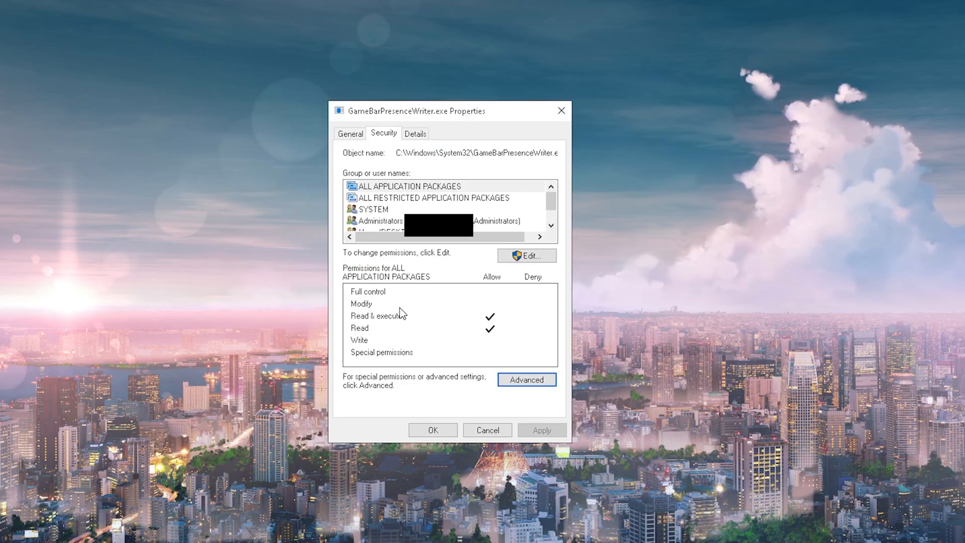
Reopen the advanced security settings and check the user account's entry in the permission list.
left_click(525, 380)
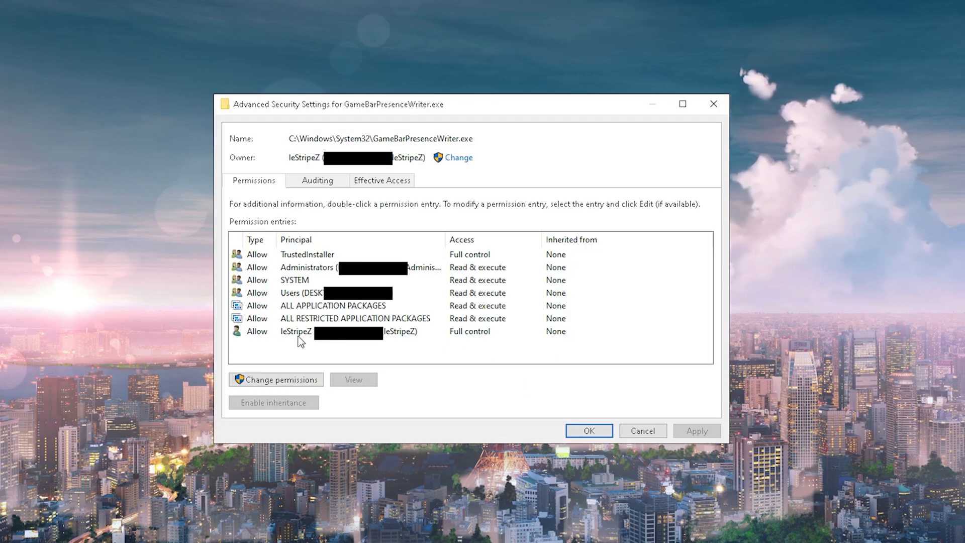
left_click(241, 333)
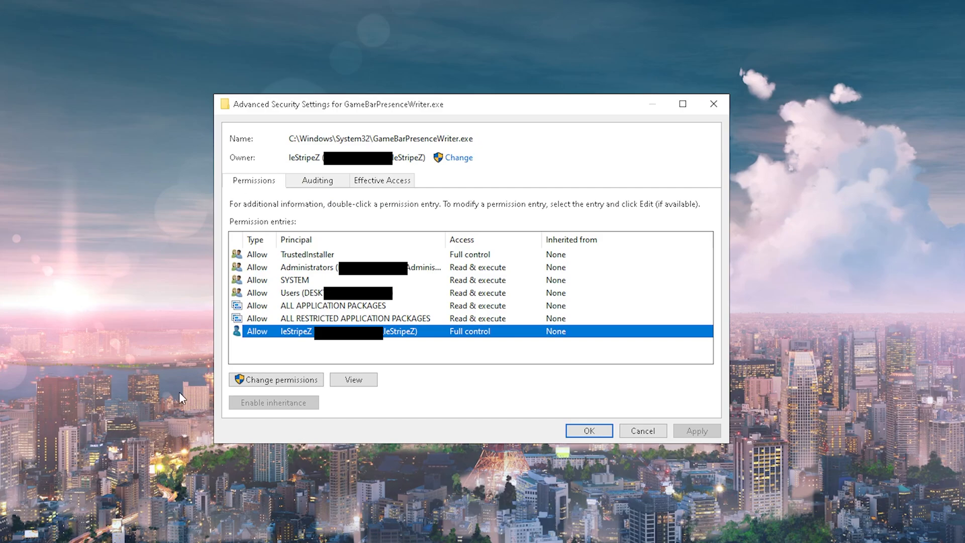
left_click(295, 346)
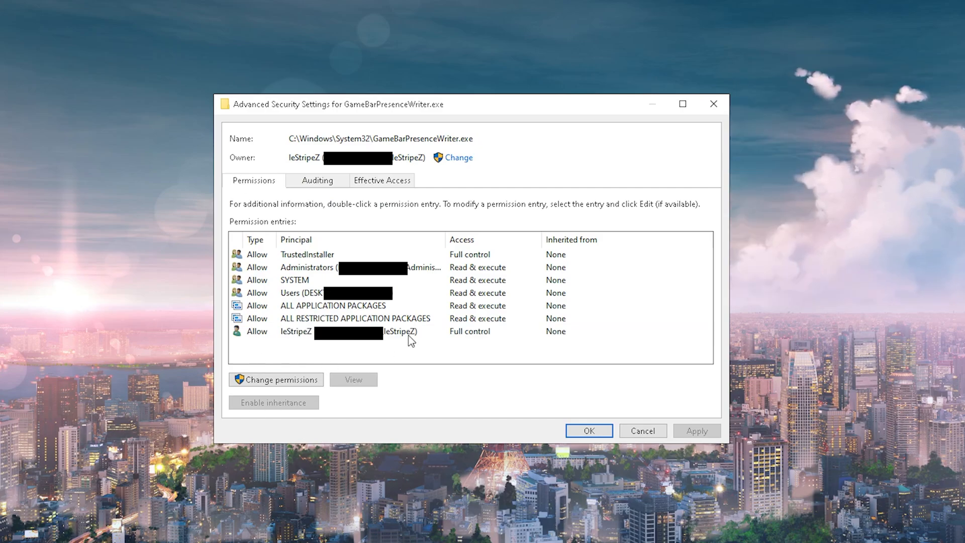
Change the owner of GameBarPresenceWriter.exe to NT Service\TrustedInstaller, checking the entered name before accepting it.
left_click(455, 159)
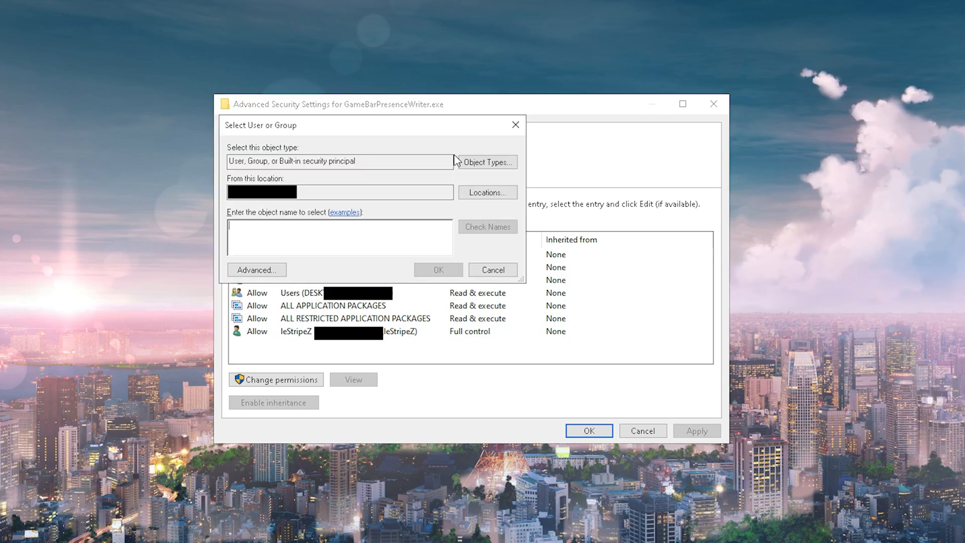
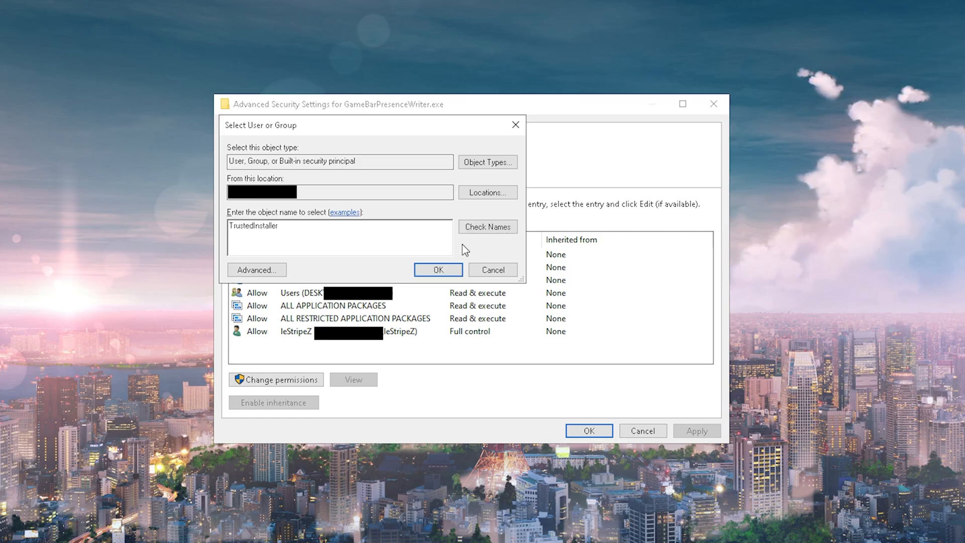
left_click(476, 230)
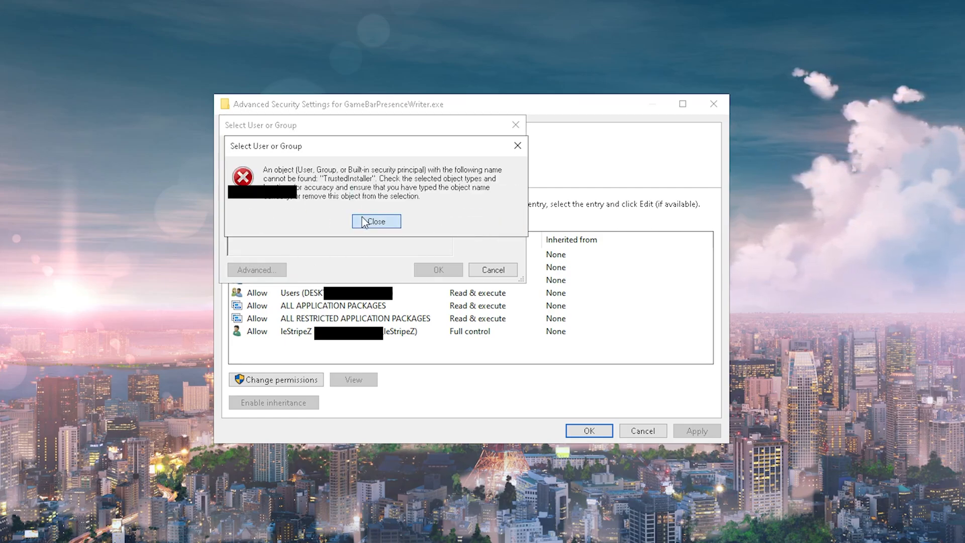
left_click(376, 221)
key("BackSpace")
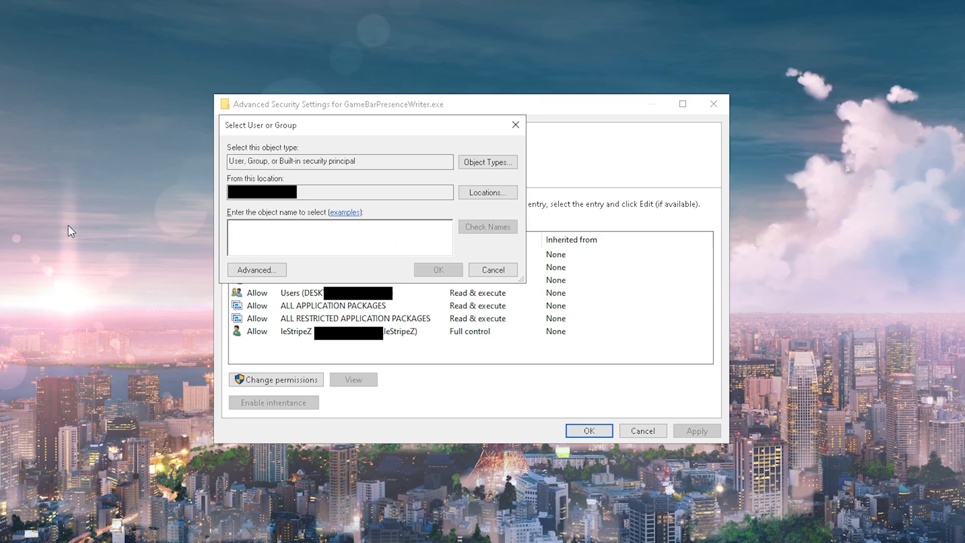
type("NT")
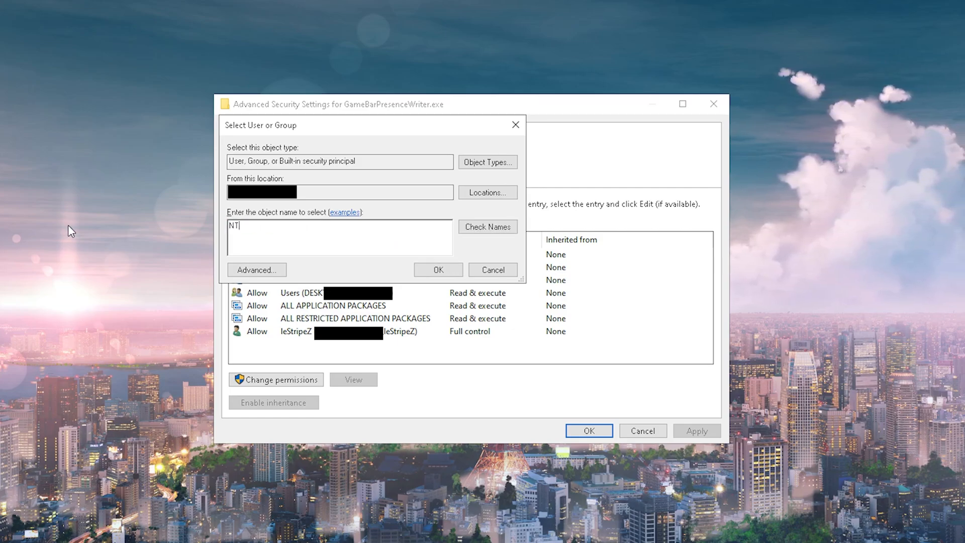
type(" Service\\TrustedInstal")
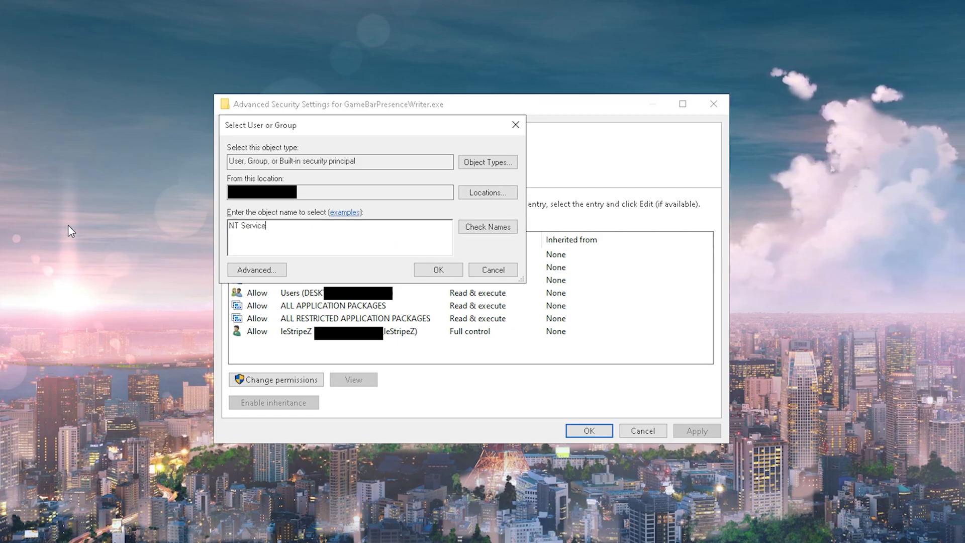
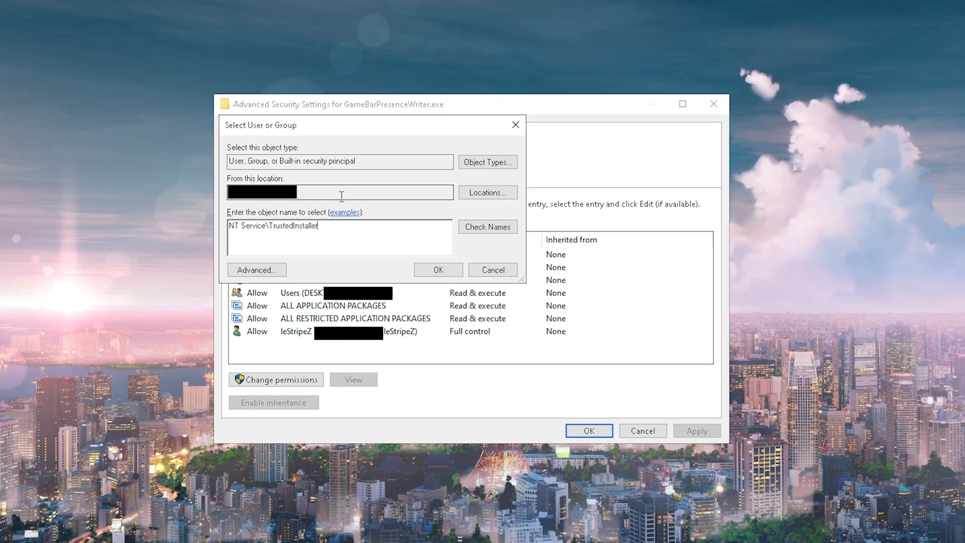
left_click_drag(335, 237, 228, 232)
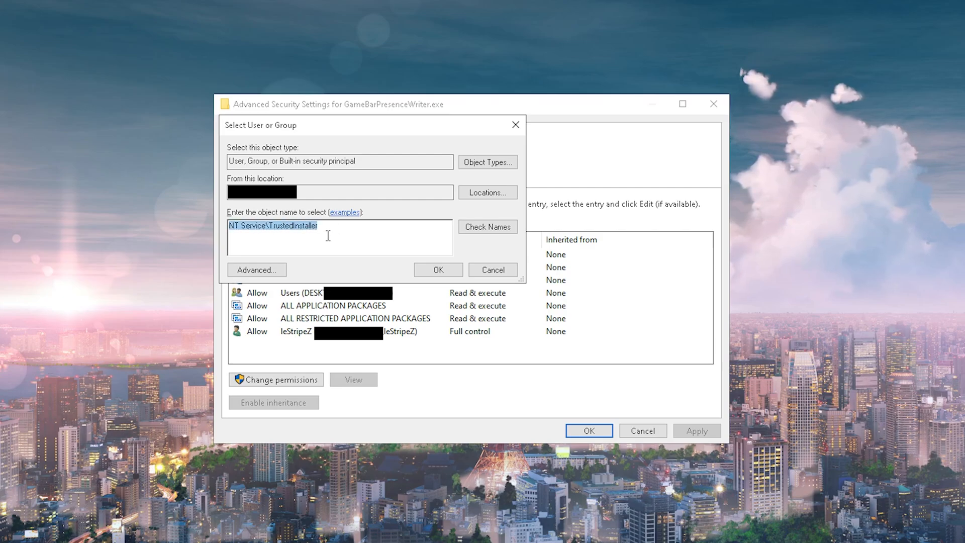
left_click(473, 231)
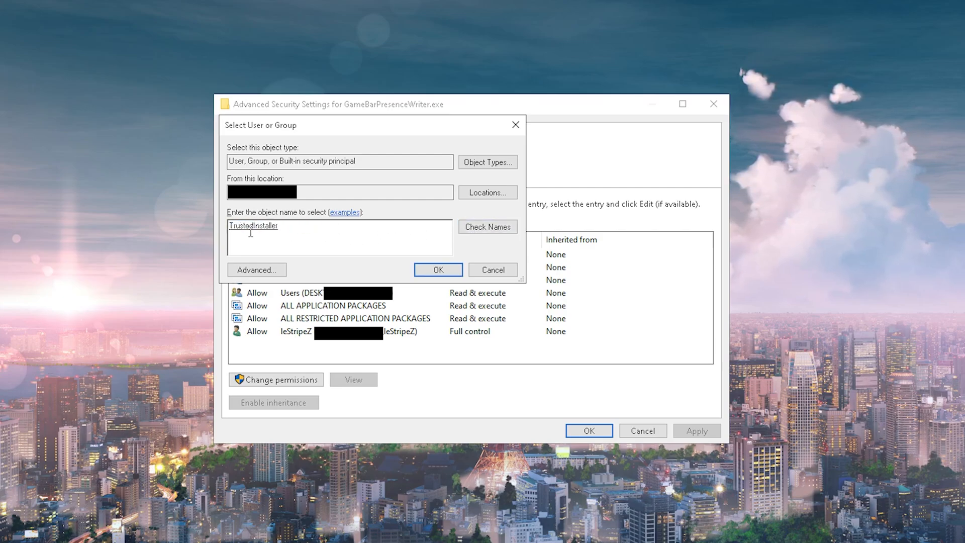
left_click_drag(289, 226, 188, 221)
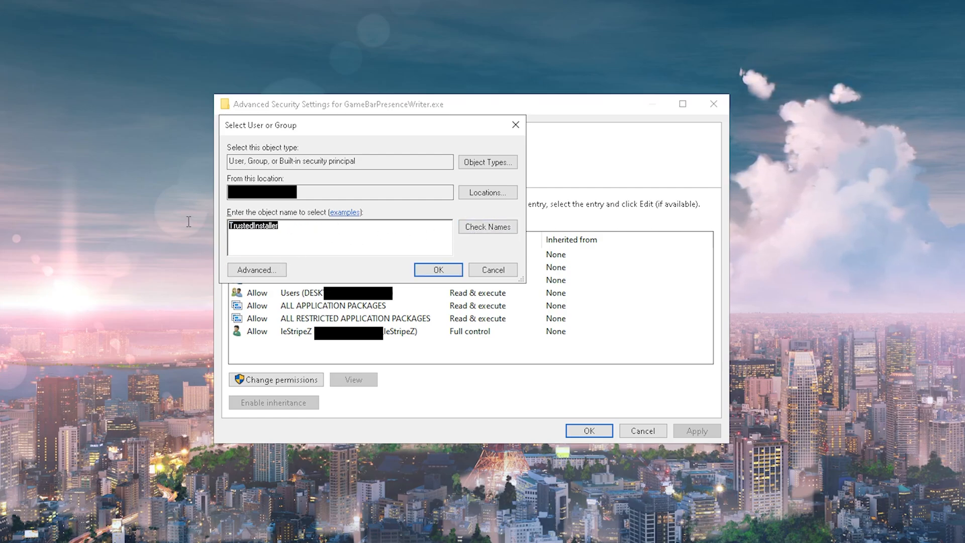
left_click(433, 274)
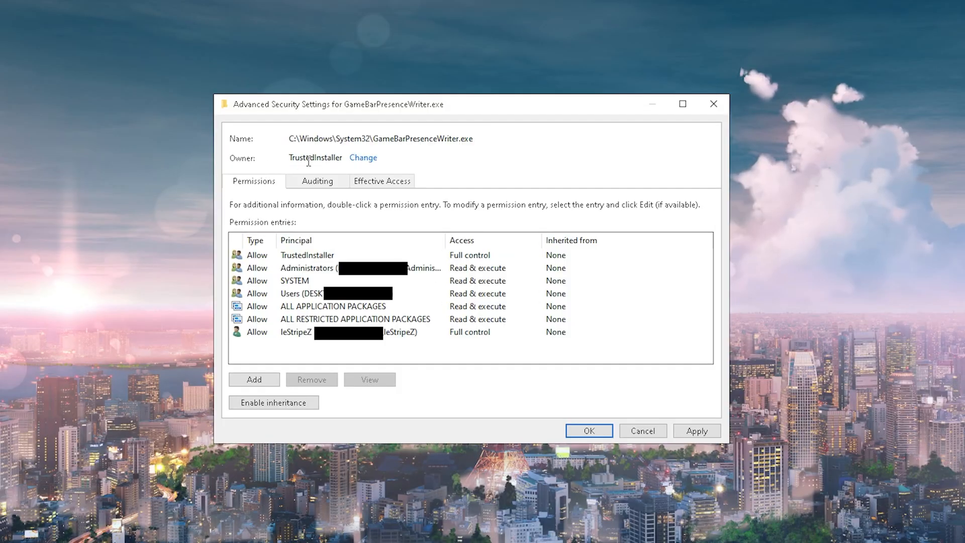
Review the TrustedInstaller and user account permission entries, apply the owner change and close the advanced security settings and file properties.
left_click(278, 332)
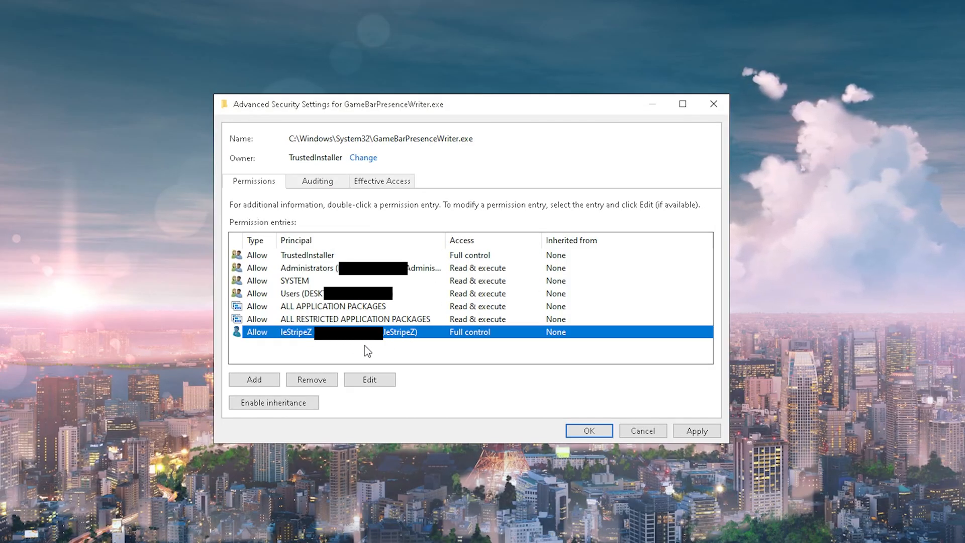
left_click(301, 257)
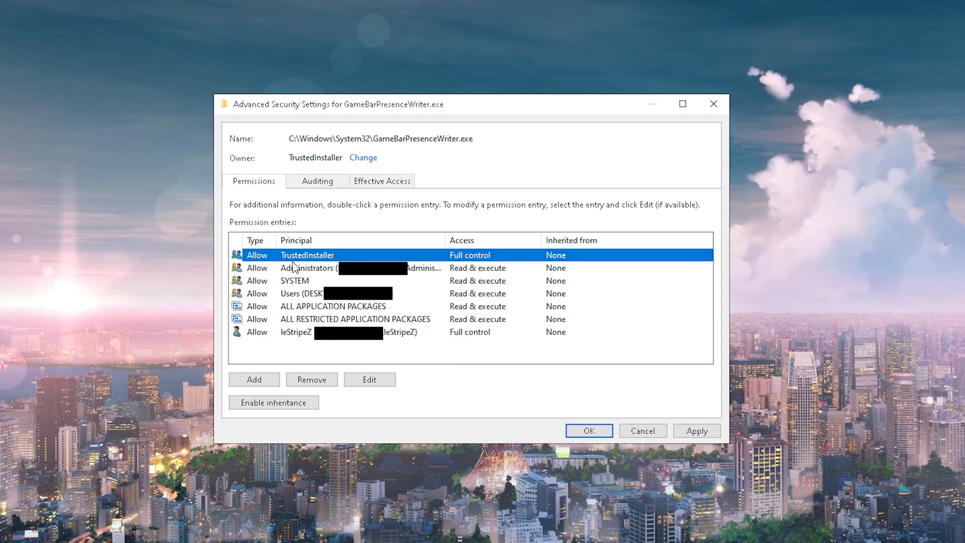
left_click(329, 333)
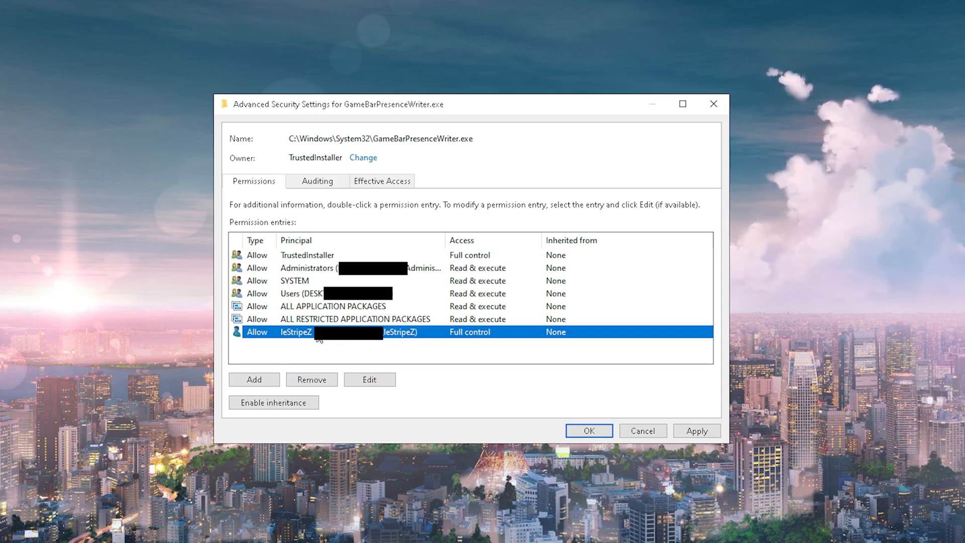
left_click(693, 432)
left_click(577, 328)
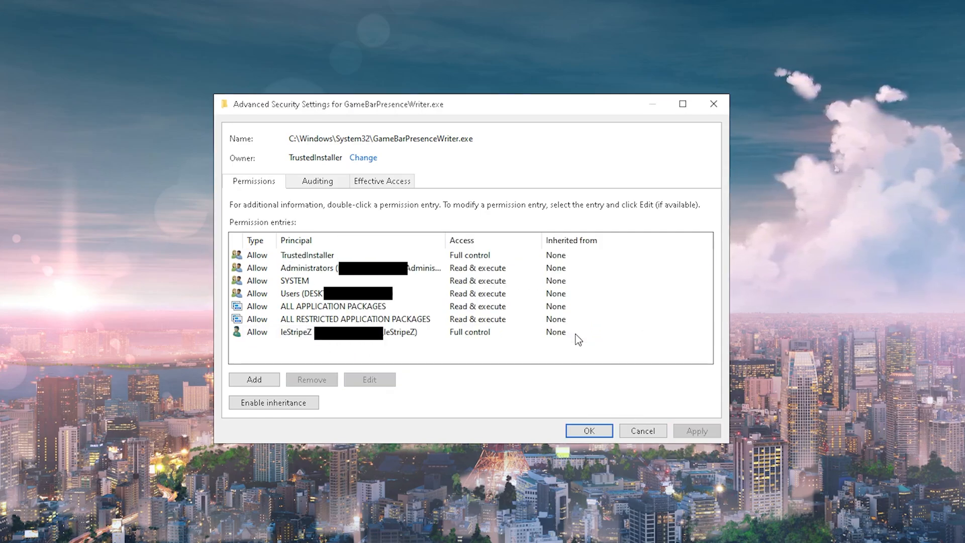
key("Return")
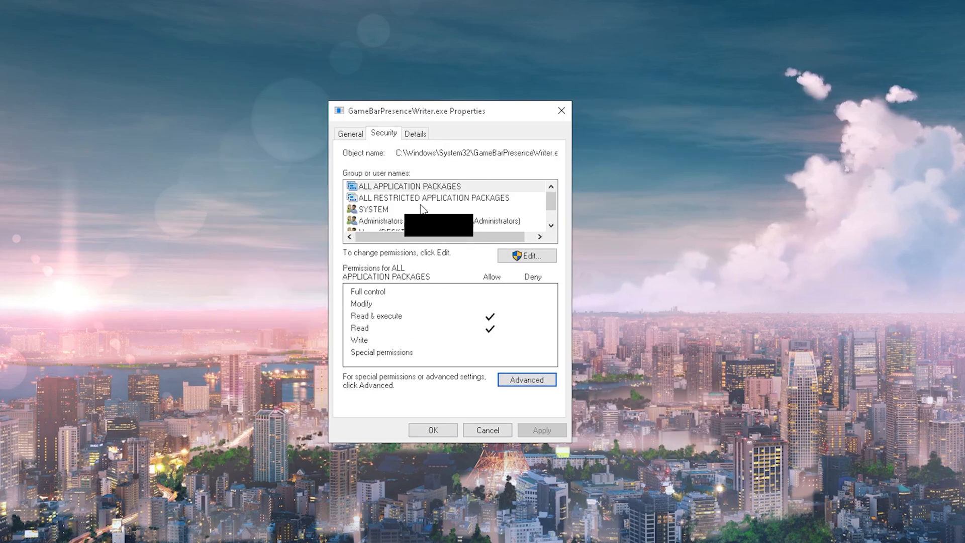
left_click(436, 430)
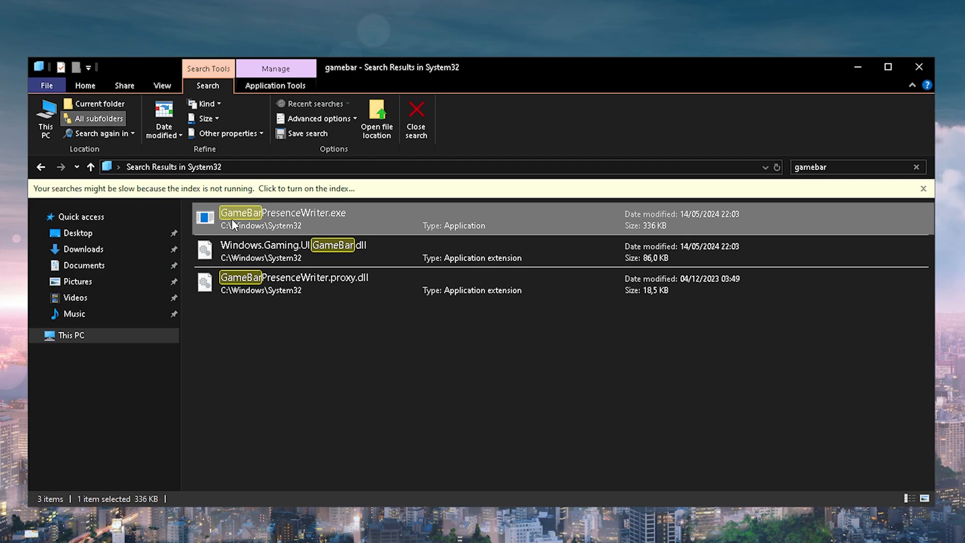
Rename GameBarPresenceWriter.exe in System32 to GameBarPresenceWriter2.exe and allow the file operation with administrator rights.
right_click(310, 215)
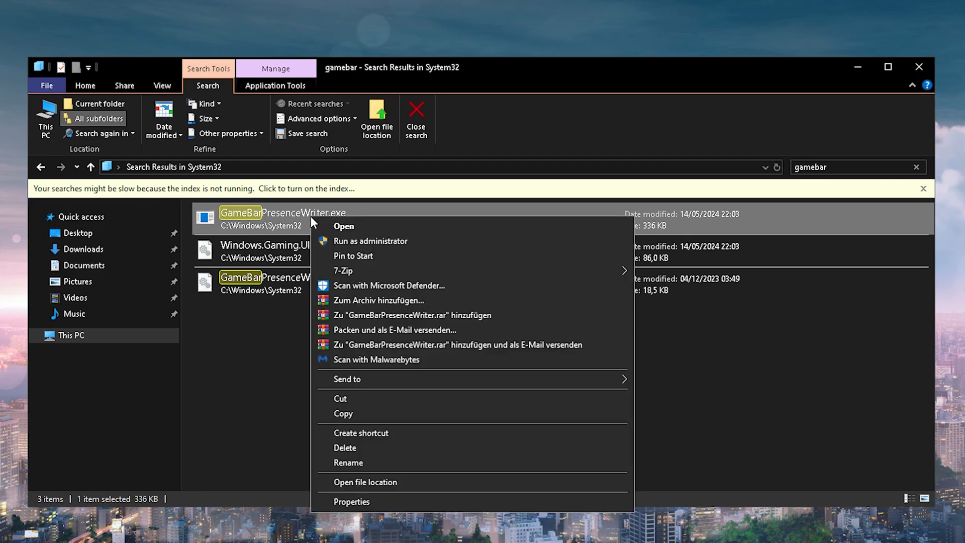
left_click(342, 459)
key("Right")
type("2")
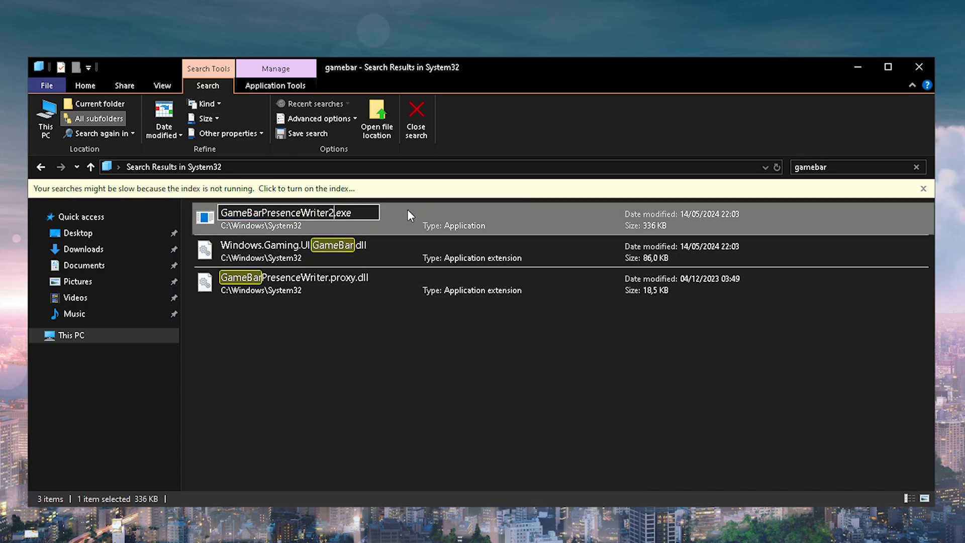
key("Return")
left_click(460, 332)
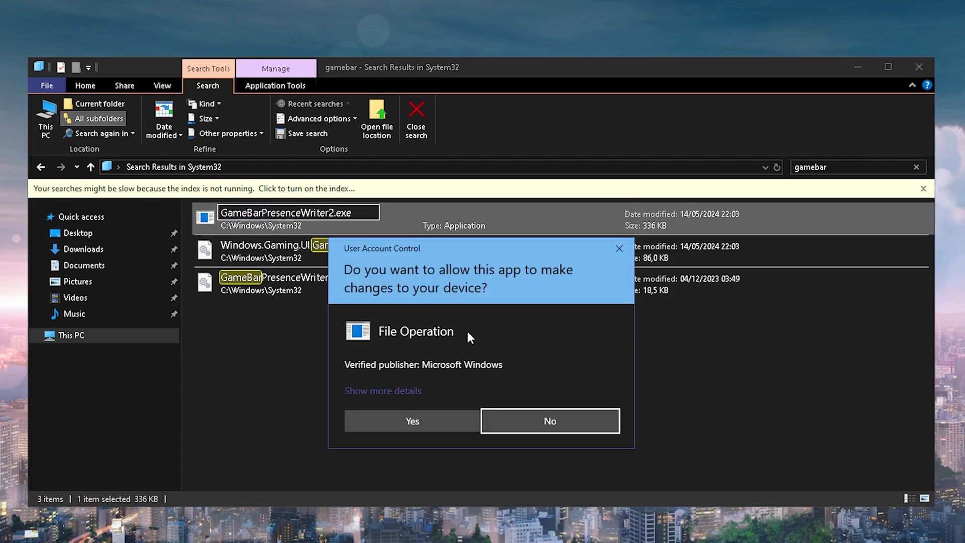
left_click(416, 428)
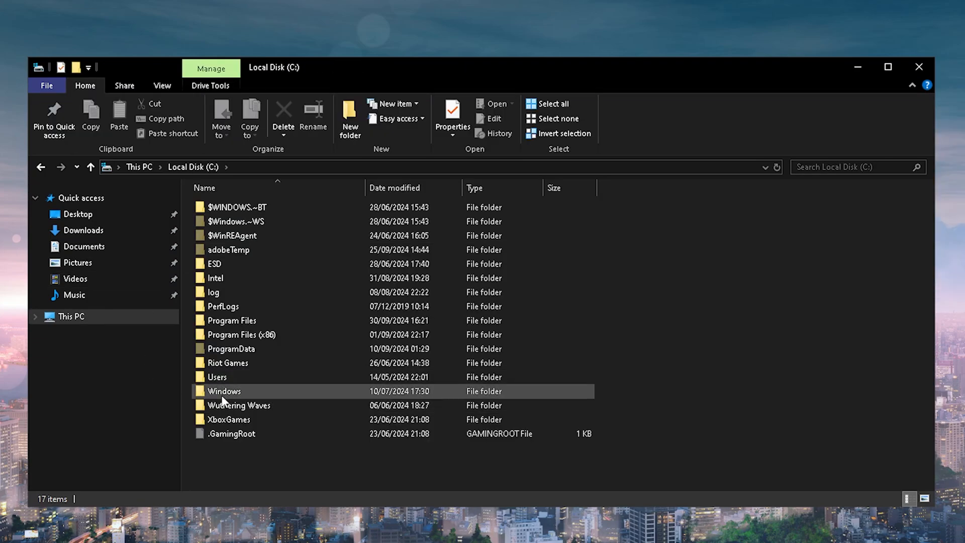
Find the System32 folder inside C:\Windows and search it for gamebar to check the renamed file.
double_click(221, 391)
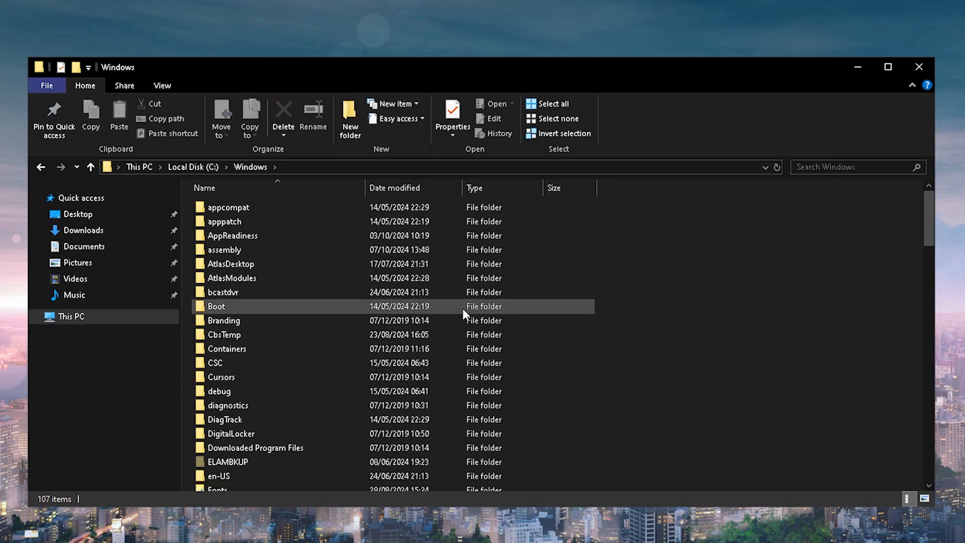
left_click(821, 169)
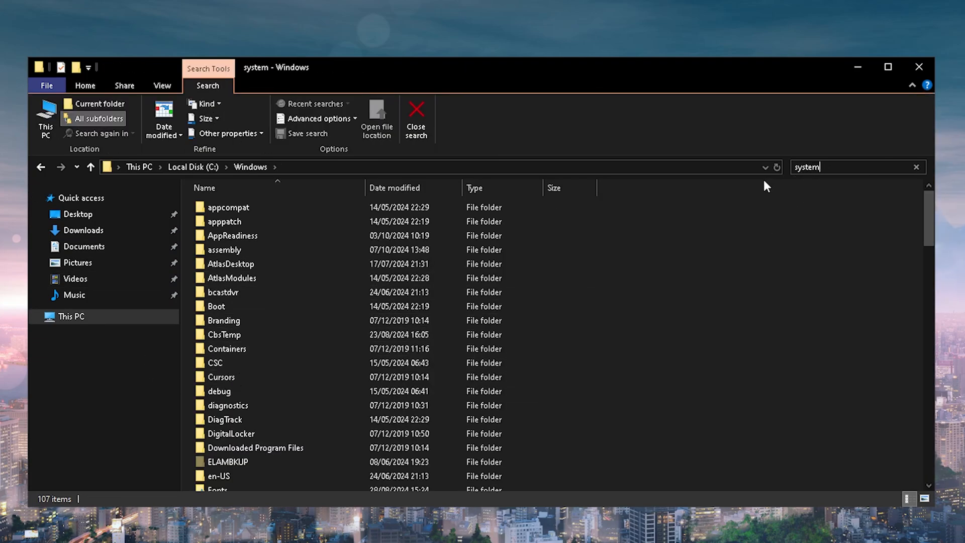
double_click(233, 197)
scroll(300, 288, "down", 8)
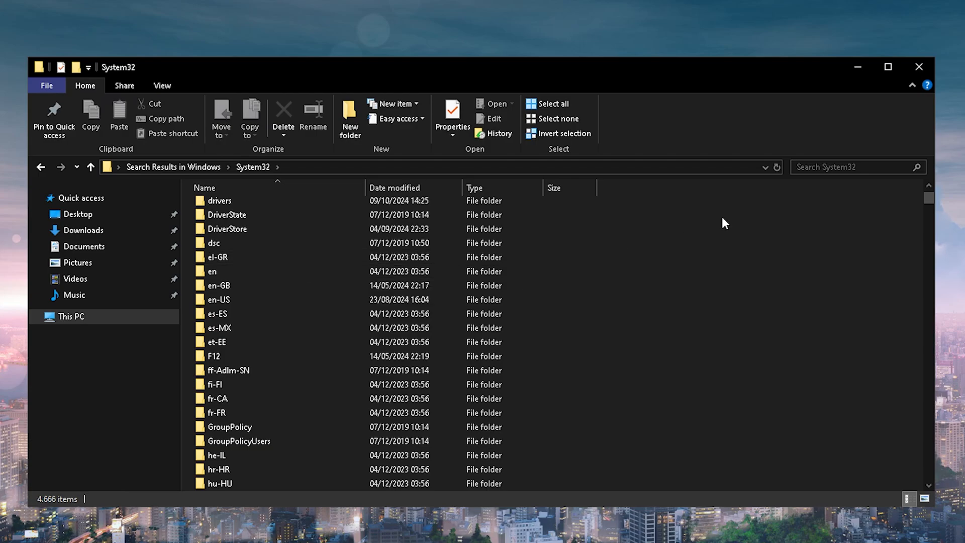
left_click(821, 170)
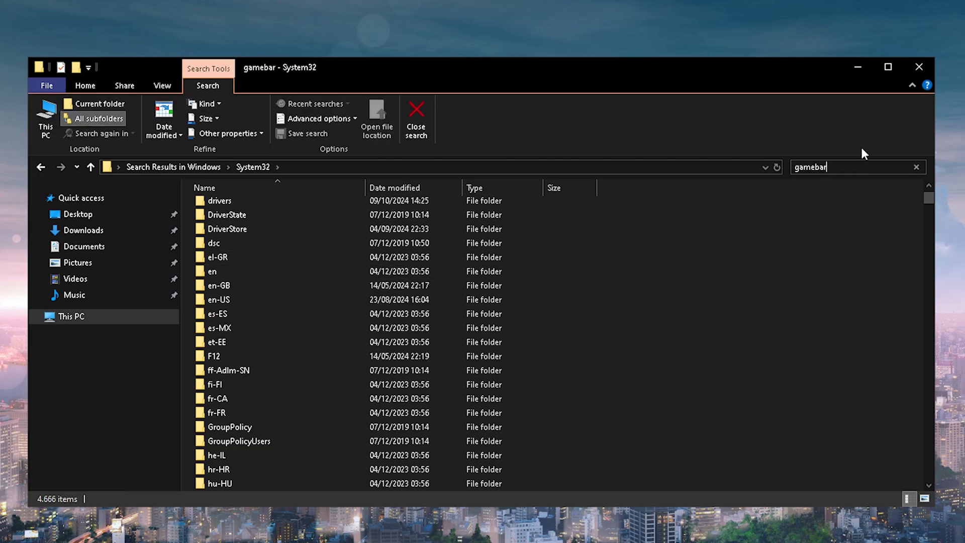
left_click(300, 207)
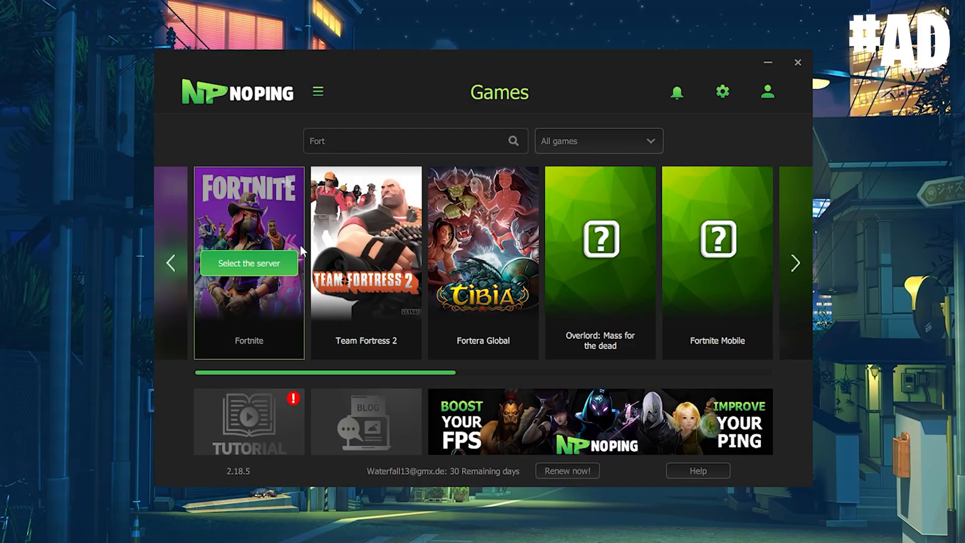
In NoPing, open the server selection for Fortnite and browse the list of premium servers.
left_click(250, 262)
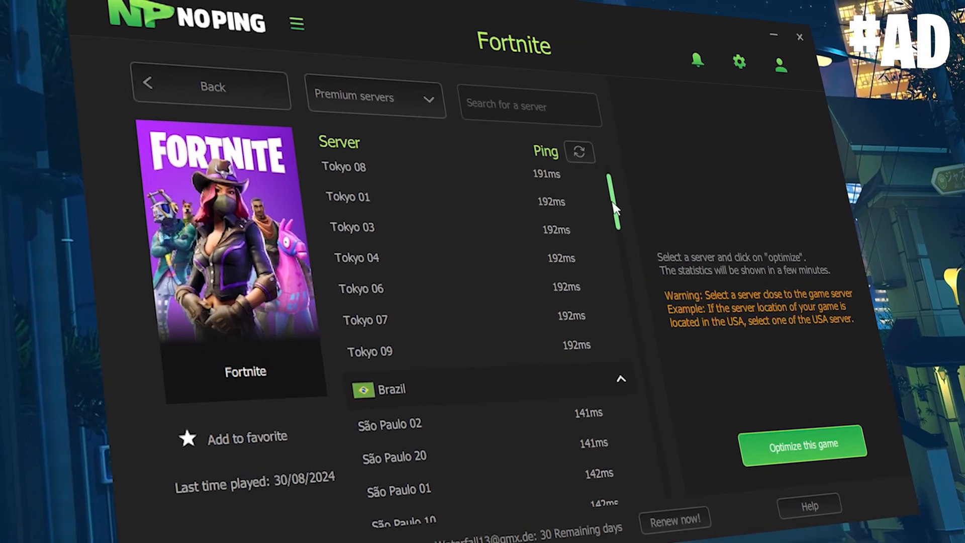
left_click_drag(612, 202, 742, 334)
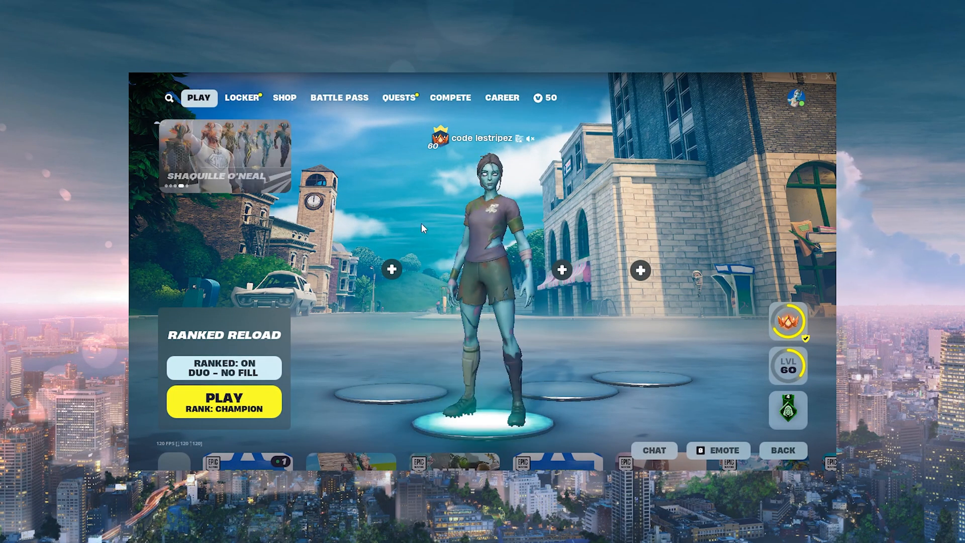
Open Task Manager while Fortnite is running and place its window over the middle of the game.
key("ctrl+shift+Escape")
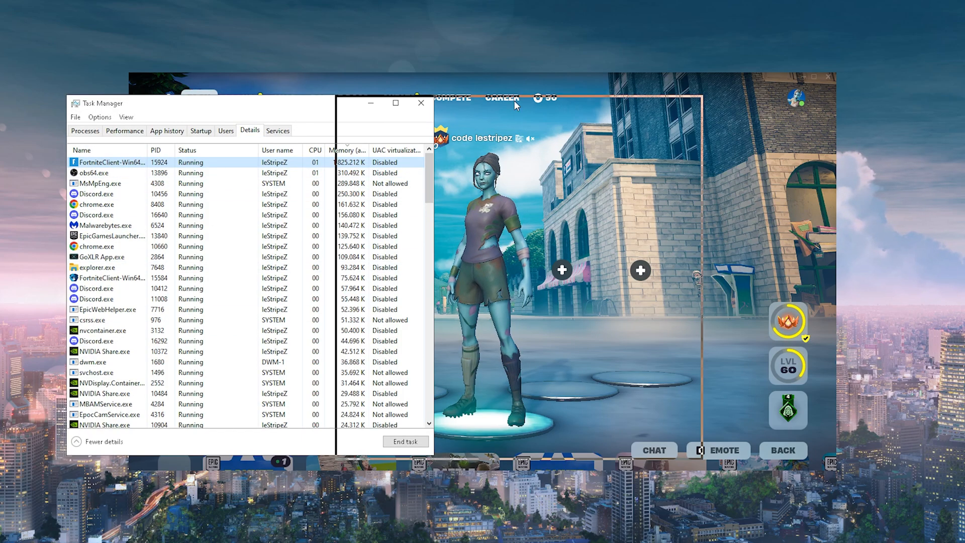
left_click_drag(243, 101, 436, 91)
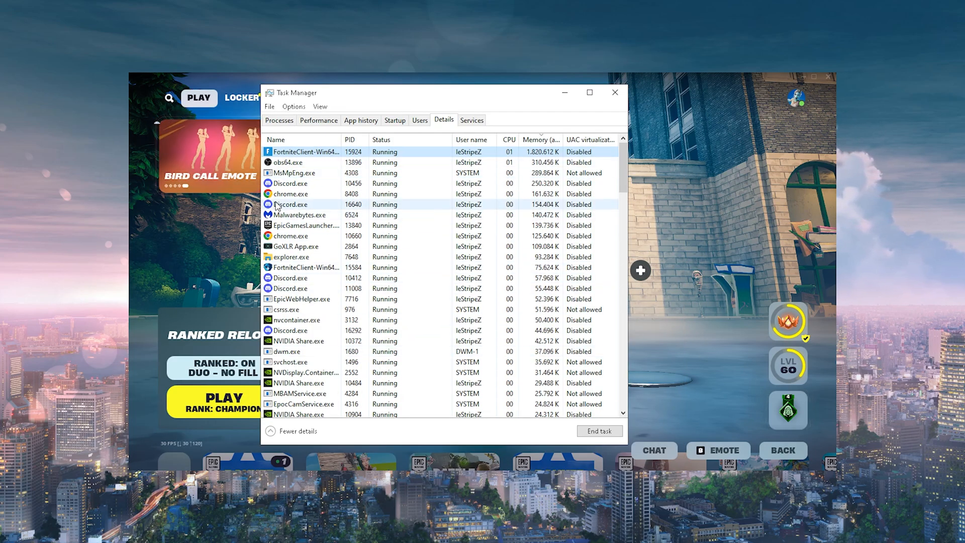
Return to Fortnite, view the display options in the video settings and go back to the lobby.
left_click(734, 223)
key("Escape")
left_click(615, 368)
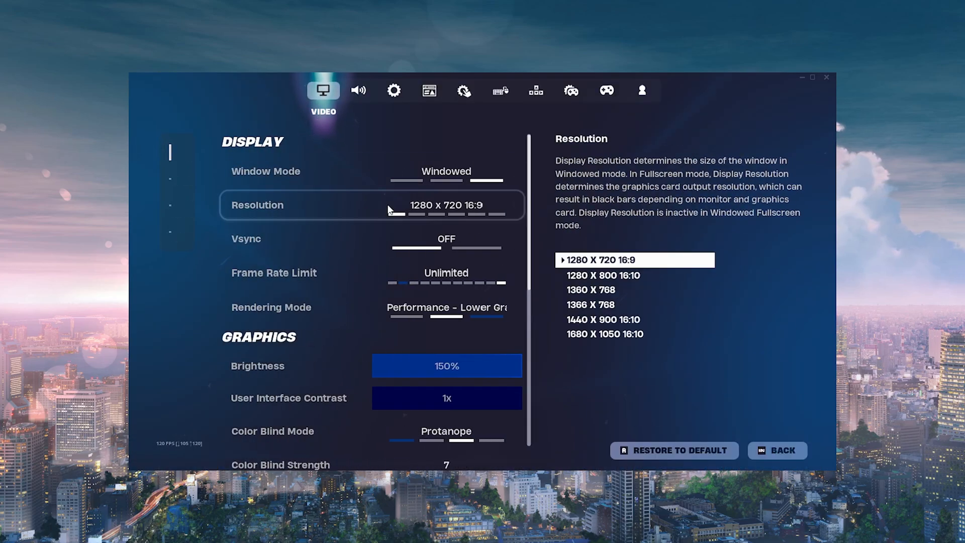
key("Escape")
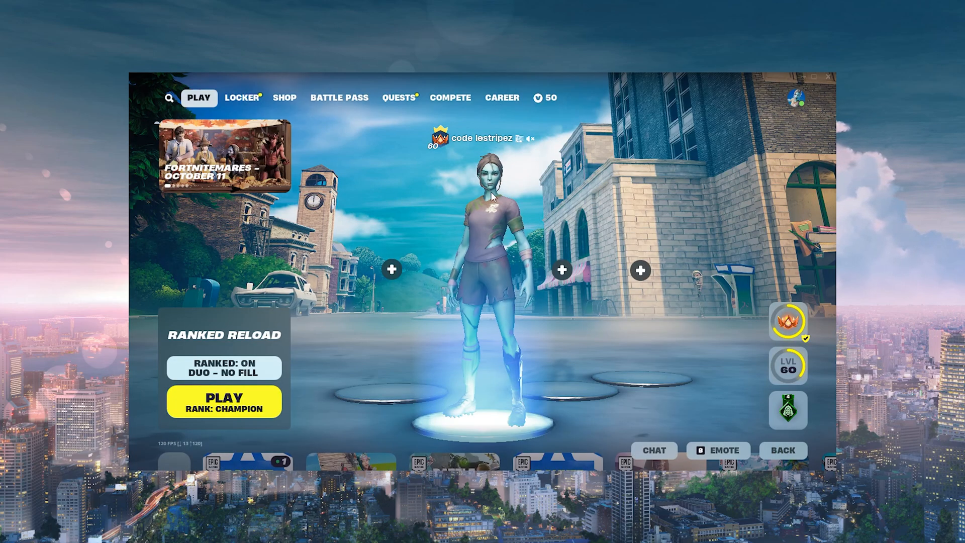
Switch to Task Manager, expand the Fortnite entry among the running processes and go to its entry in the process details.
key("alt+Tab")
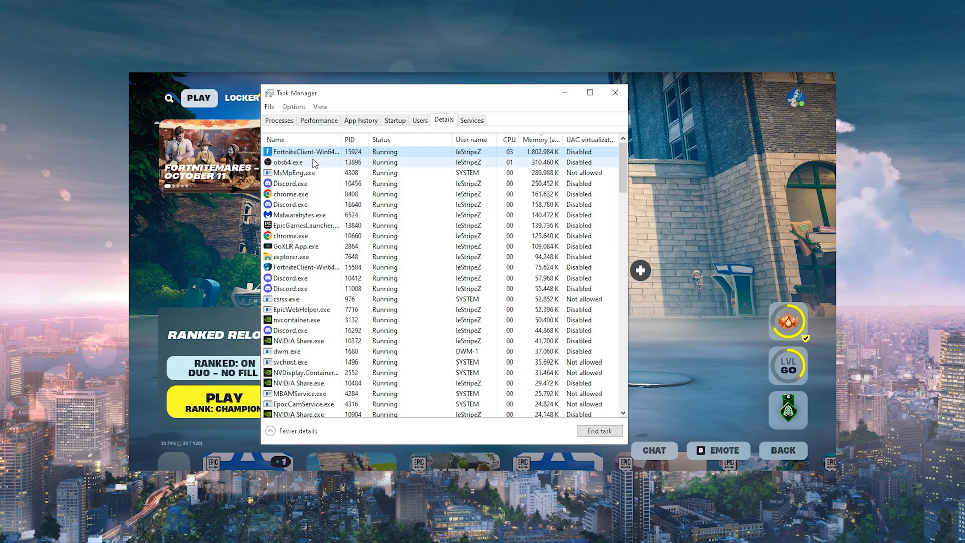
left_click_drag(337, 93, 274, 62)
left_click(216, 88)
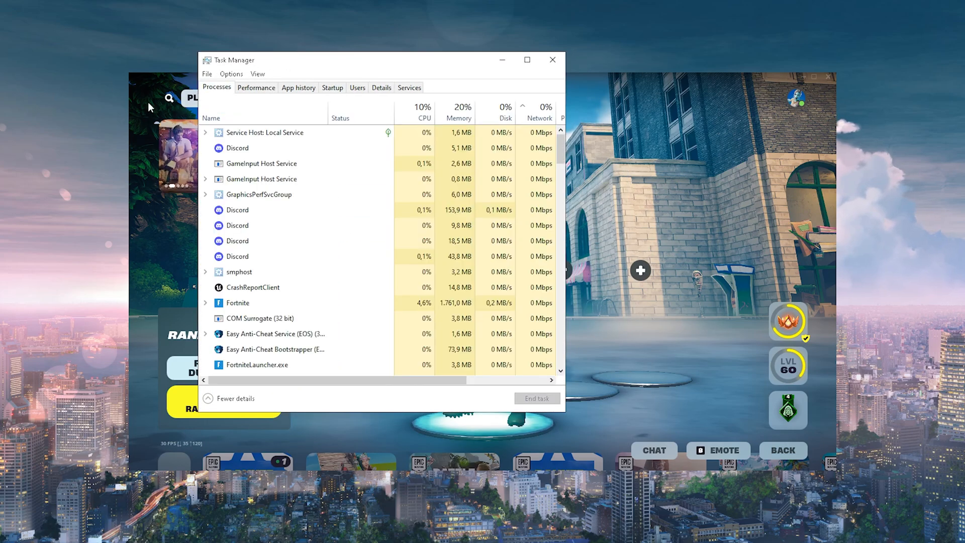
left_click(217, 288)
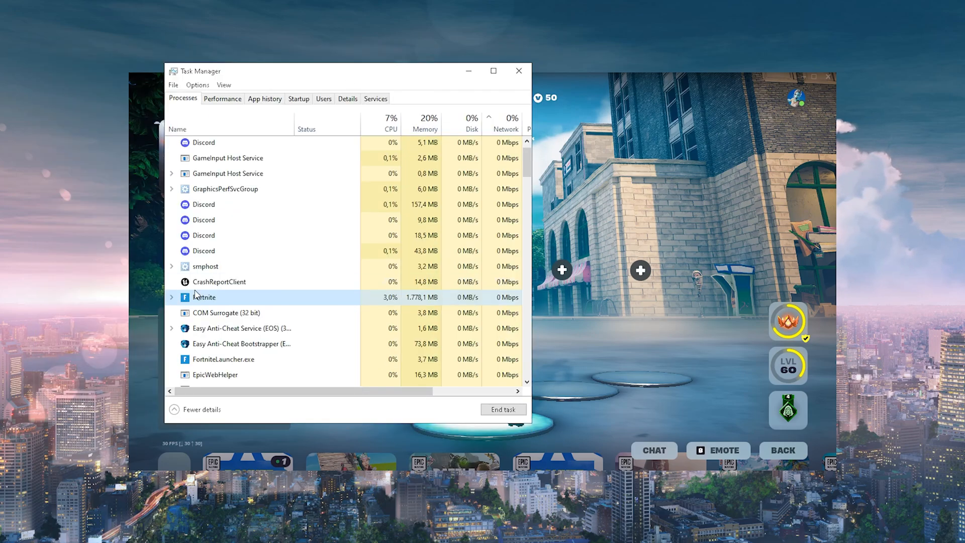
left_click(172, 298)
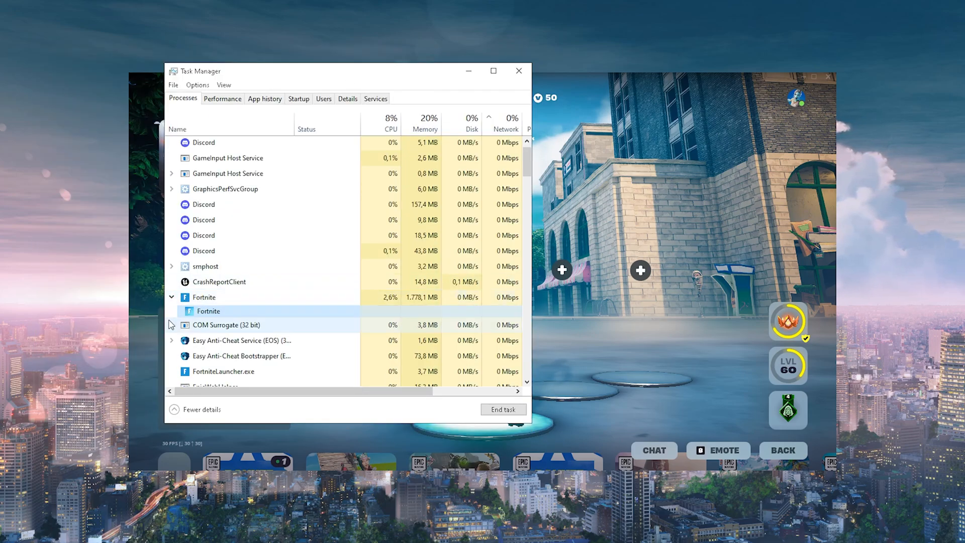
right_click(205, 313)
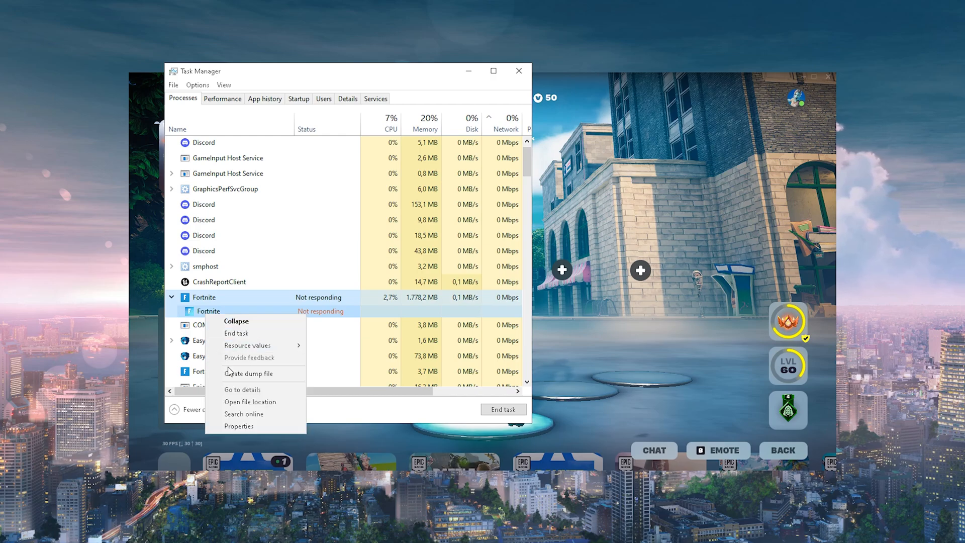
left_click(236, 390)
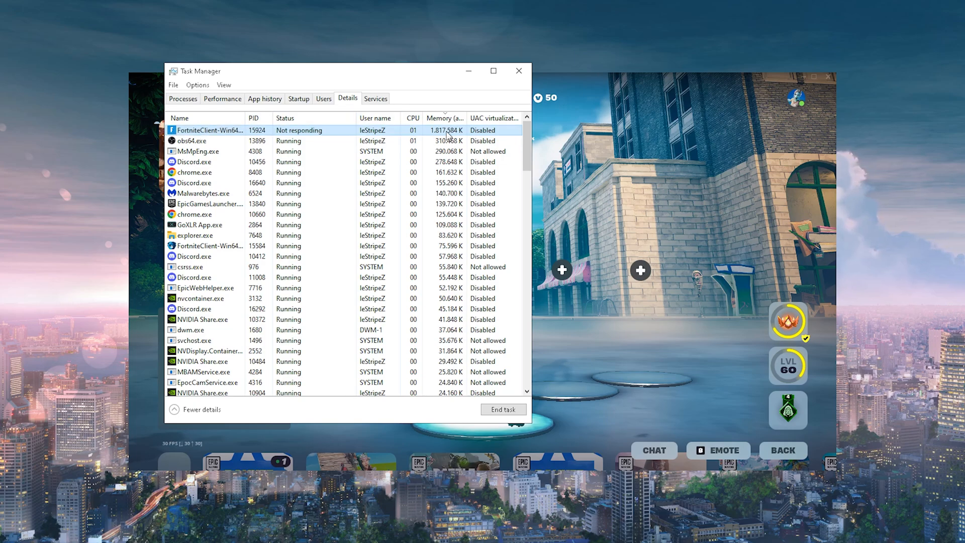
Exclude CPU 0 from the processor affinity of FortniteClient-Win64-Shipping.exe, keeping all other processors allowed.
right_click(208, 131)
left_click(239, 190)
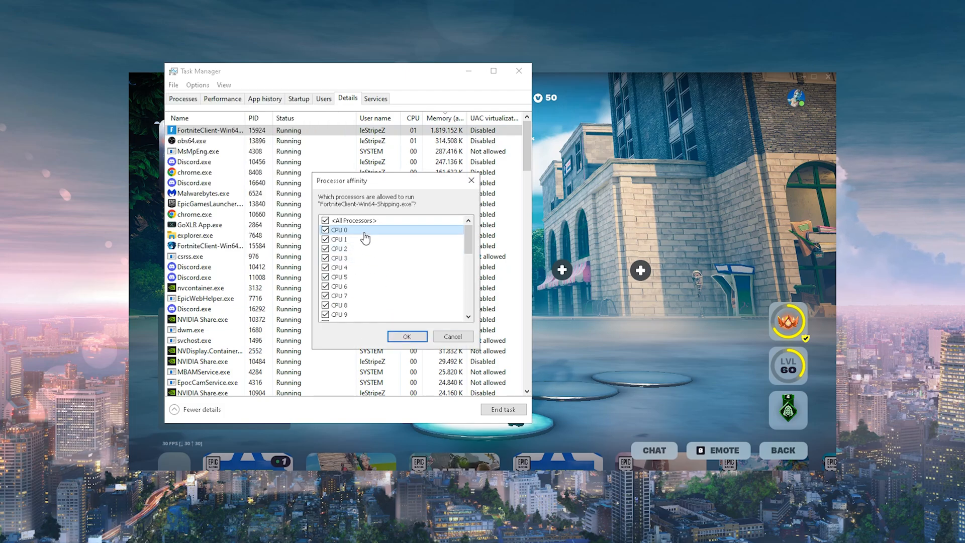
scroll(369, 246, "down", 3)
scroll(337, 301, "up", 2)
scroll(342, 317, "down", 5)
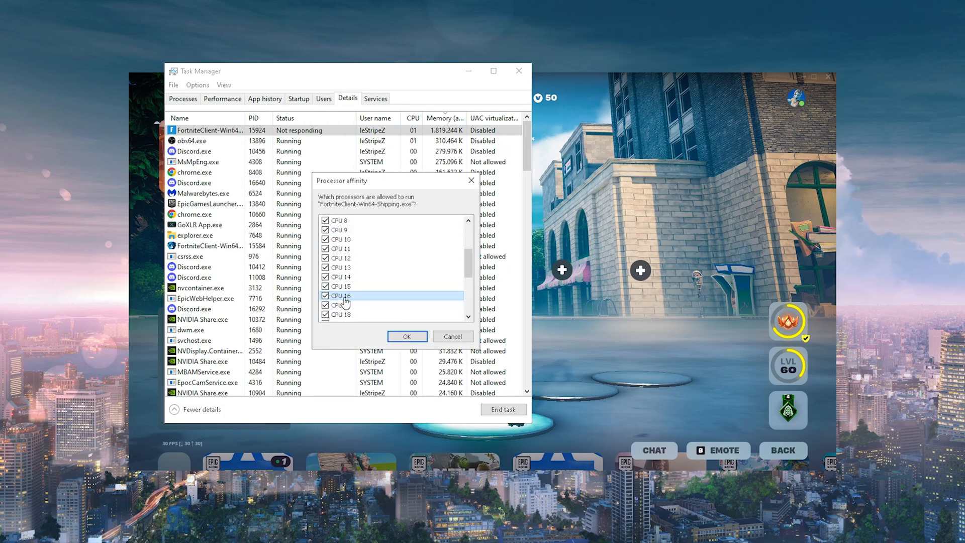
scroll(345, 301, "up", 3)
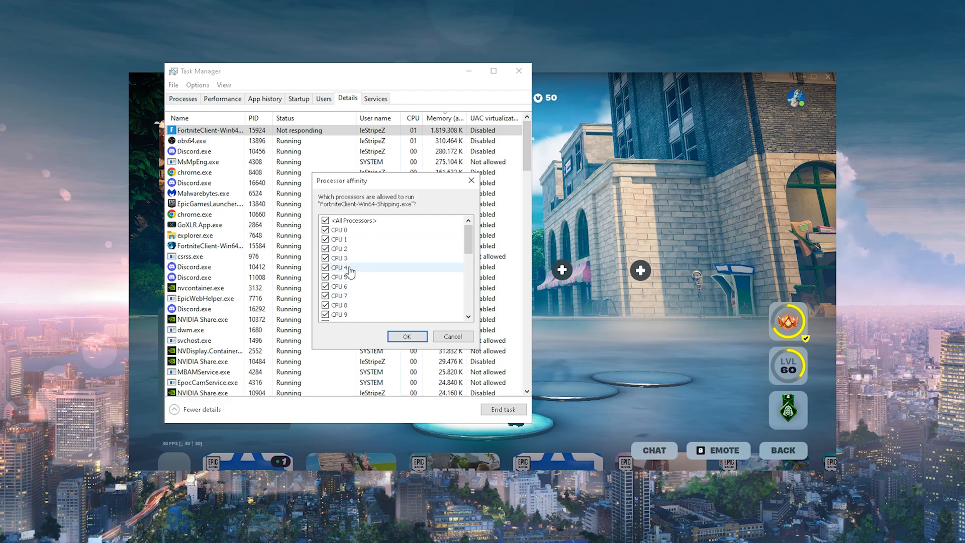
scroll(359, 284, "down", 2)
scroll(364, 271, "up", 2)
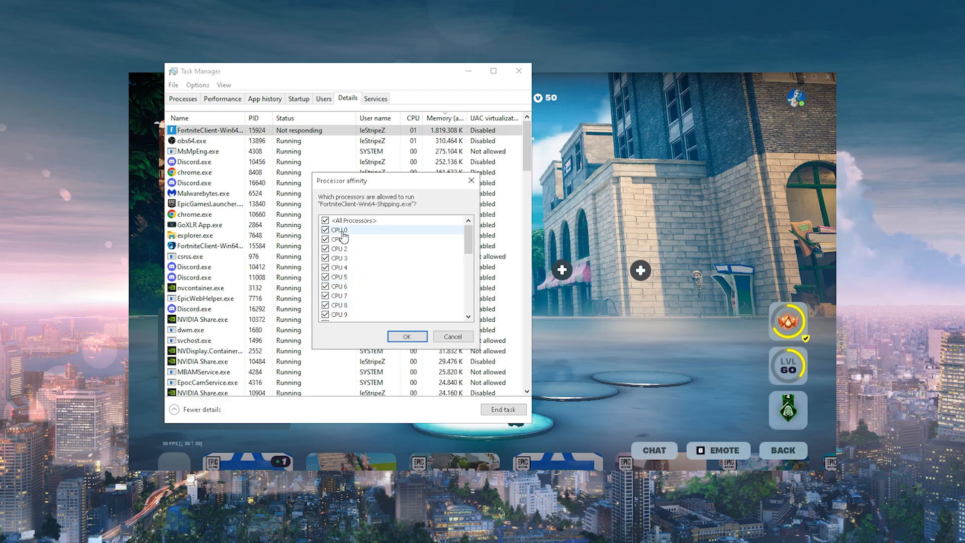
left_click(325, 230)
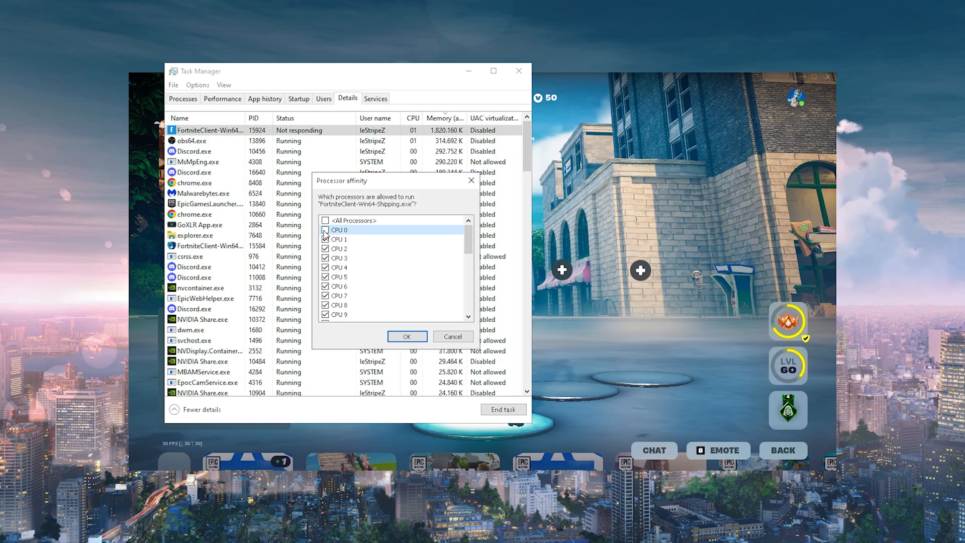
scroll(347, 252, "down", 7)
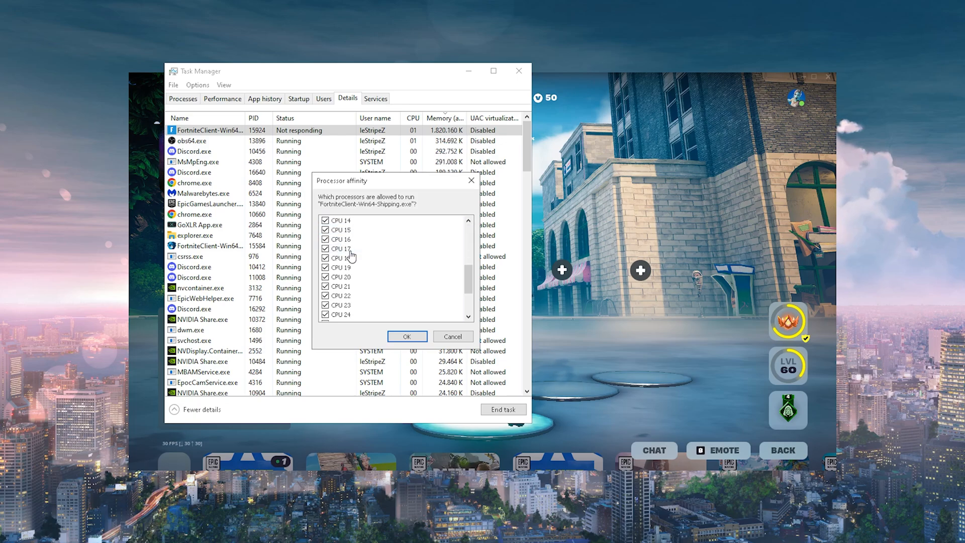
scroll(351, 257, "up", 7)
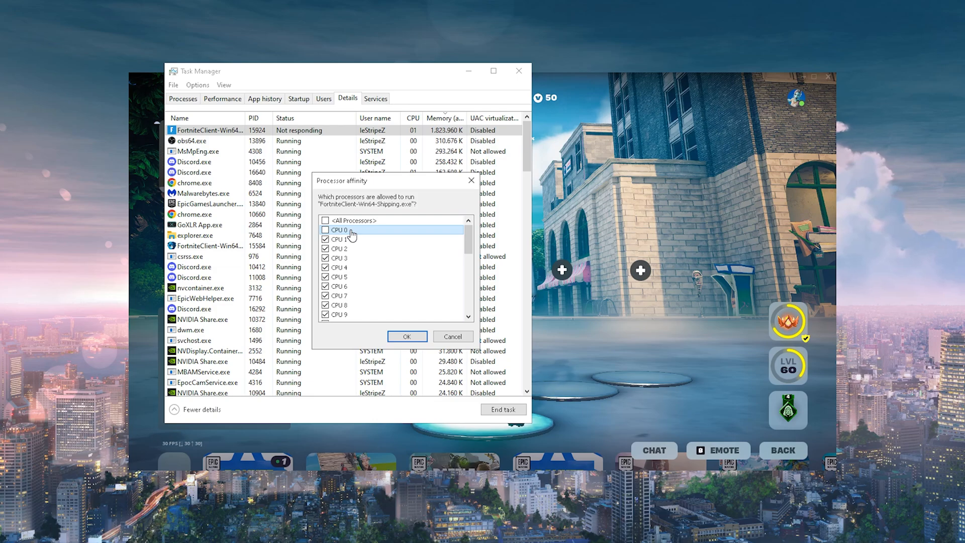
left_click(407, 336)
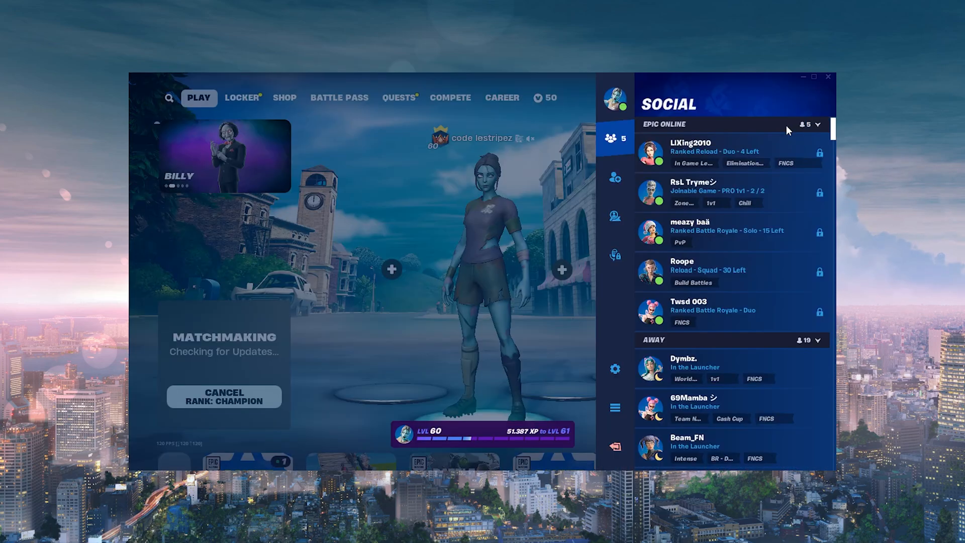
Open Fortnite's settings from the social sidebar.
left_click(614, 371)
left_click(507, 172)
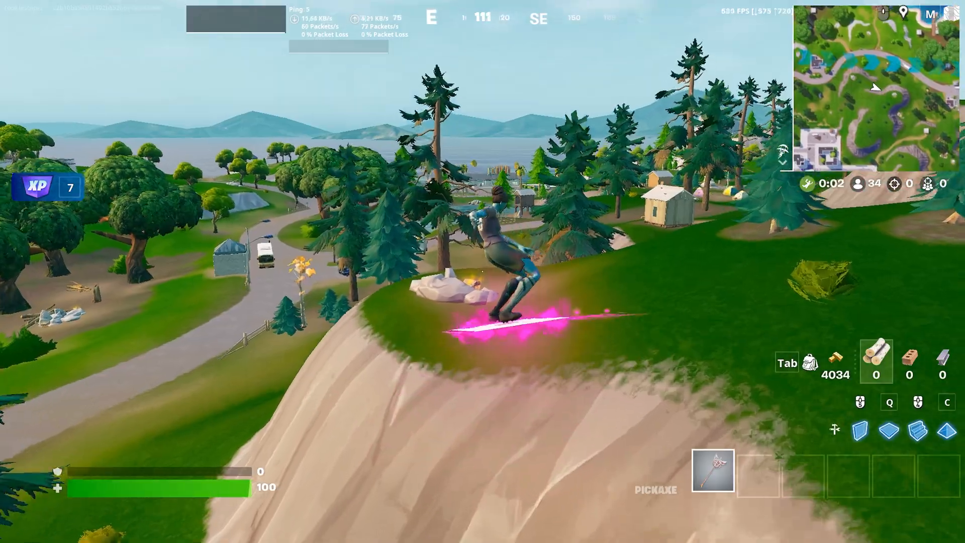
key("w")
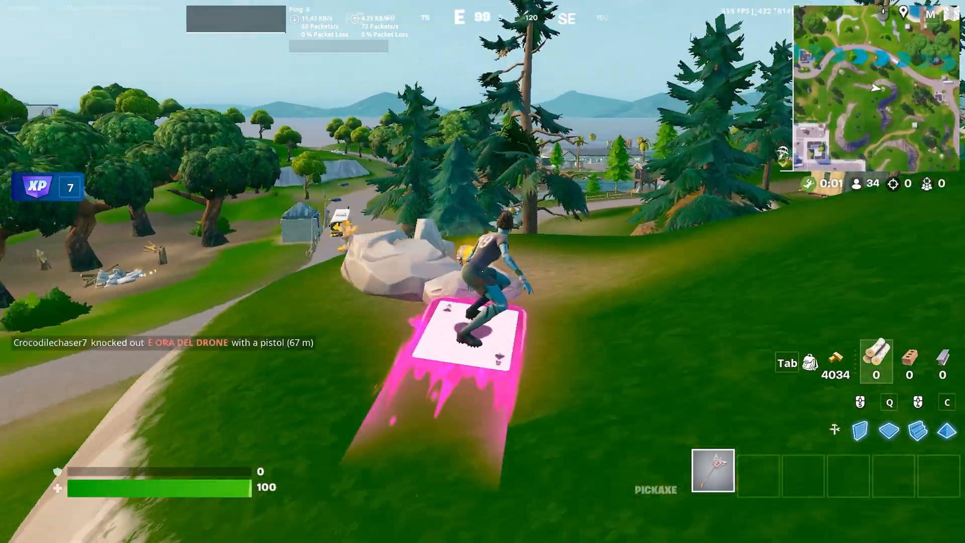
scroll(483, 271, "down", 1)
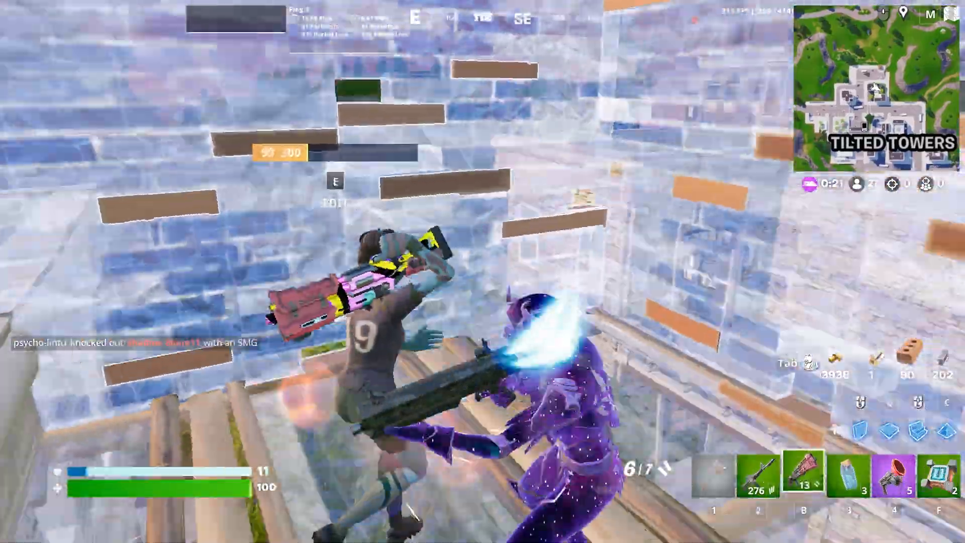
left_click(482, 272)
key("q")
left_click(482, 271)
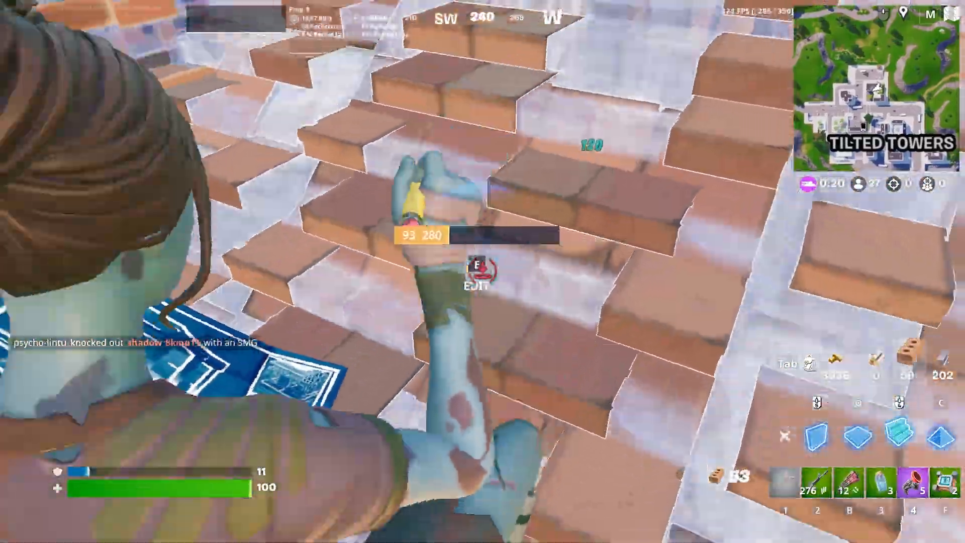
key("b")
left_click(482, 272)
key("q")
left_click(482, 271)
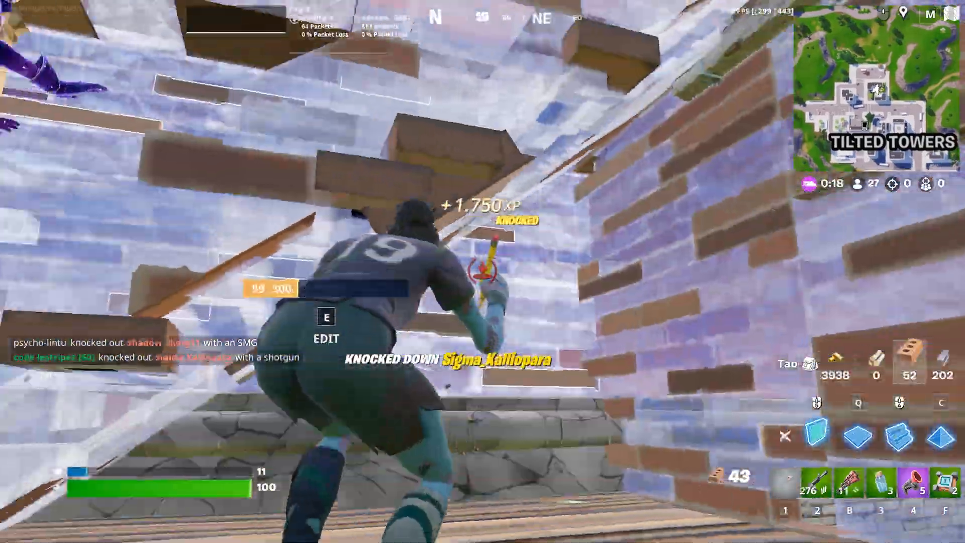
key("b")
key("w")
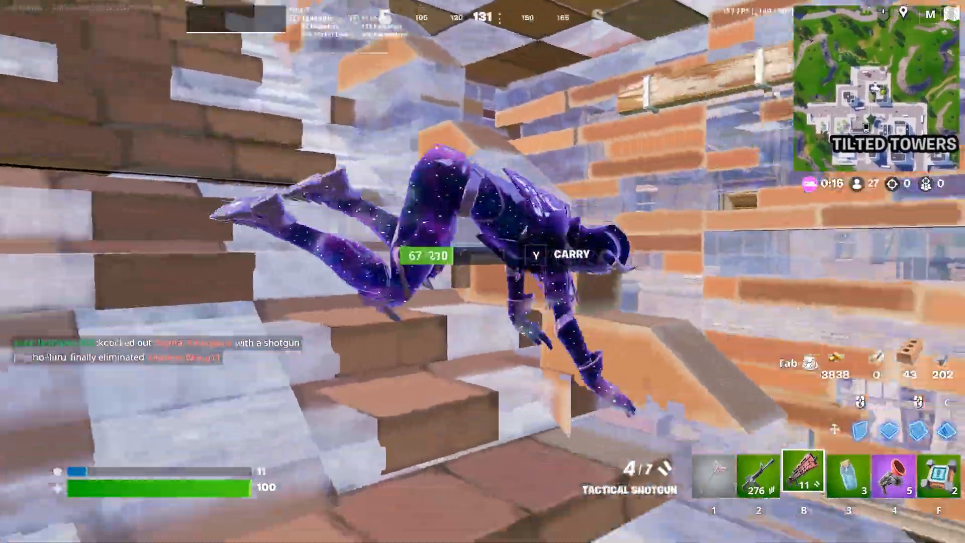
left_click(483, 272)
left_click(482, 271)
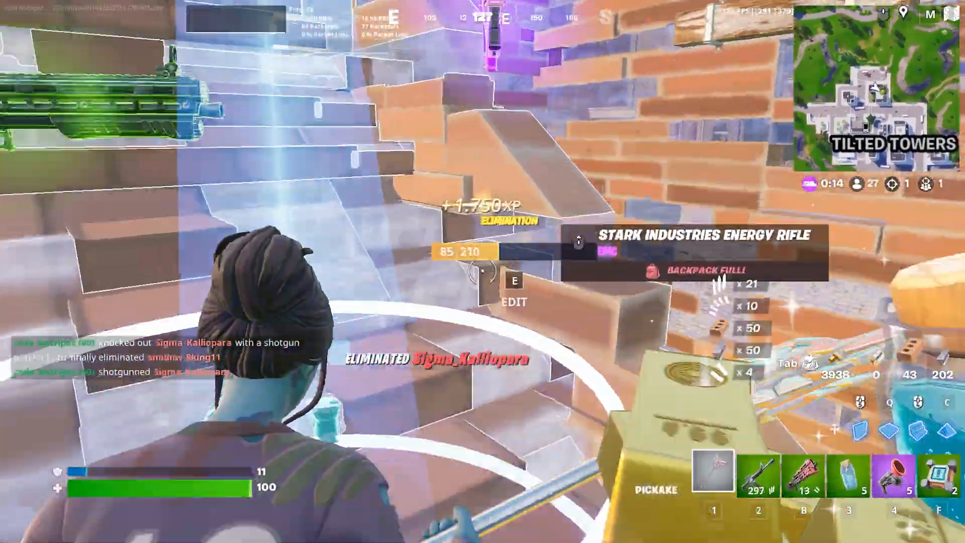
key("4")
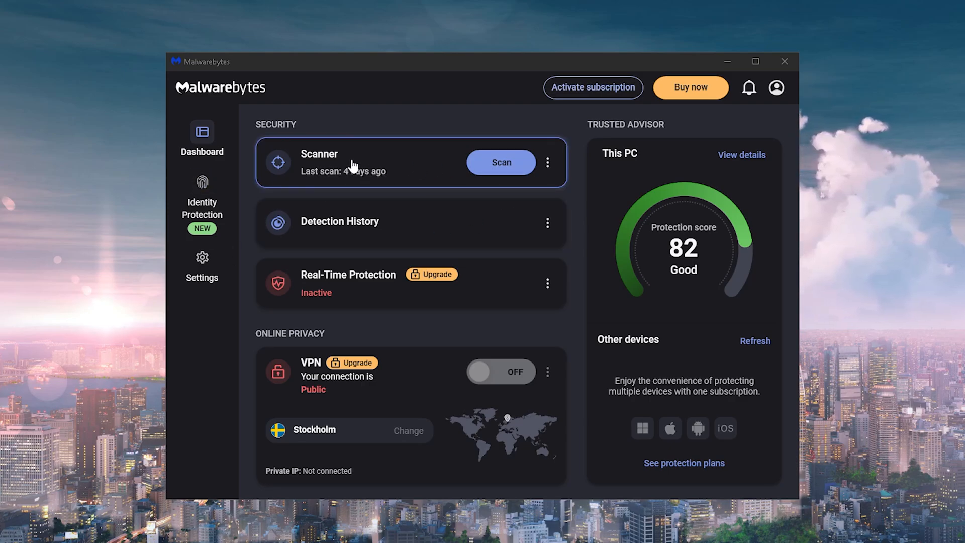
Run a Malwarebytes threat scan of the PC, dismiss its summary and close the program.
left_click(505, 171)
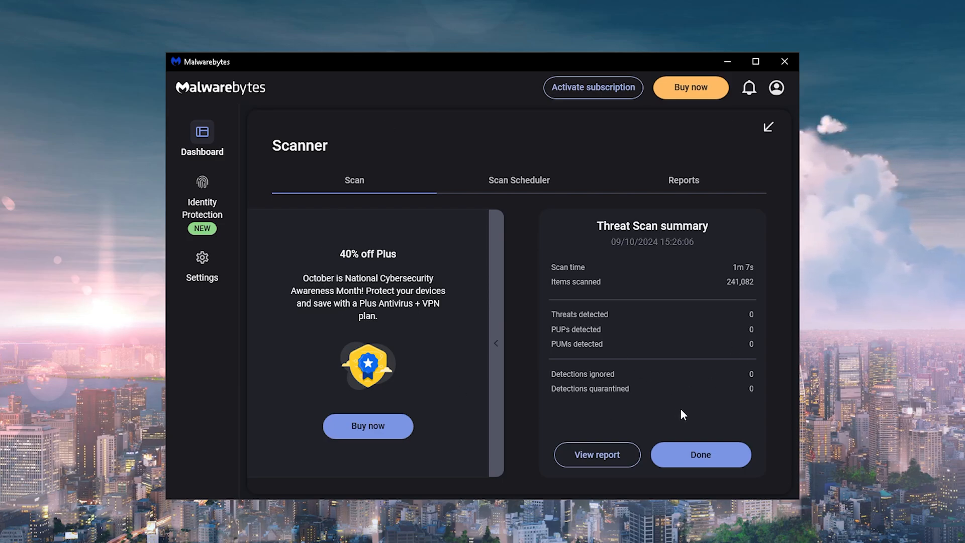
left_click(716, 466)
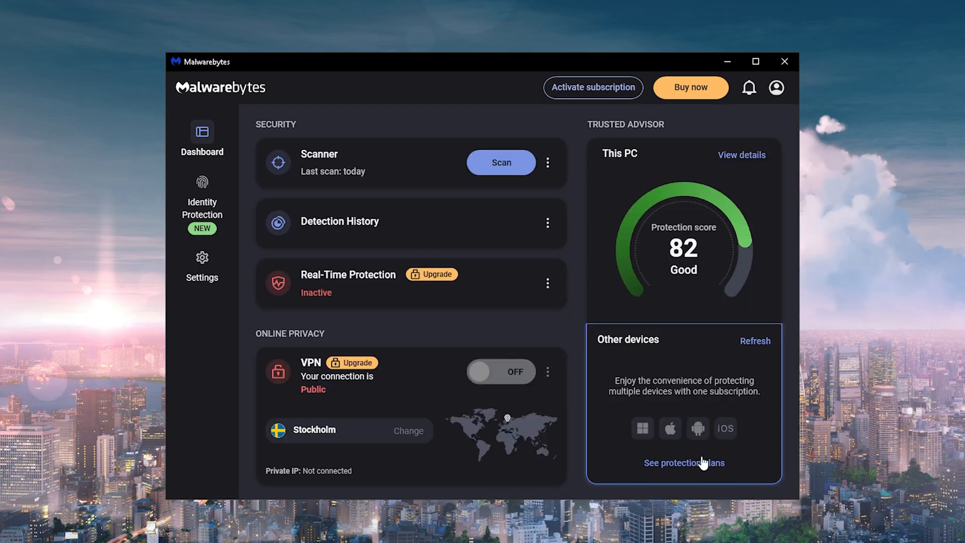
left_click(785, 62)
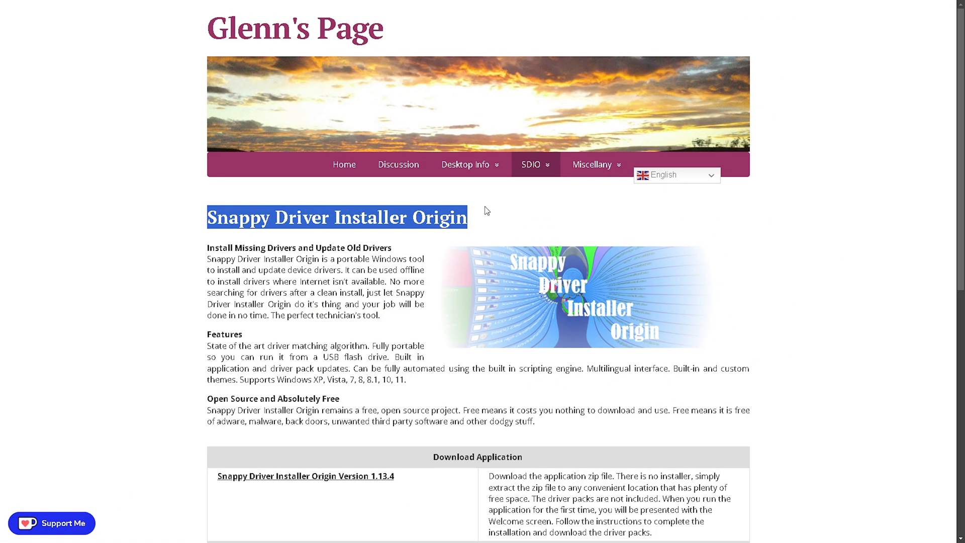
Download Snappy Driver Installer Origin Version 1.13.4 from Glenn's Page and open the downloaded SDIO_1.13.4.771.zip.
left_click(486, 209)
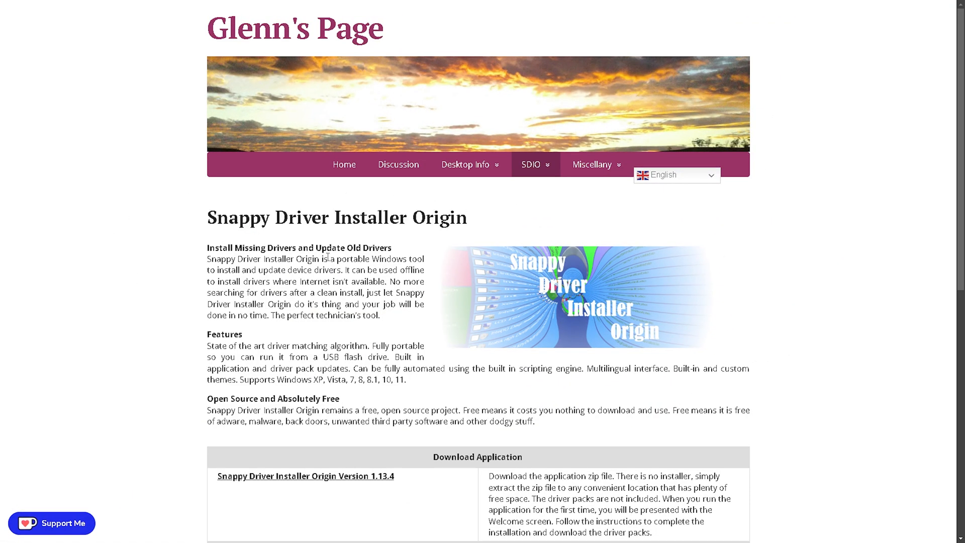
scroll(326, 258, "down", 4)
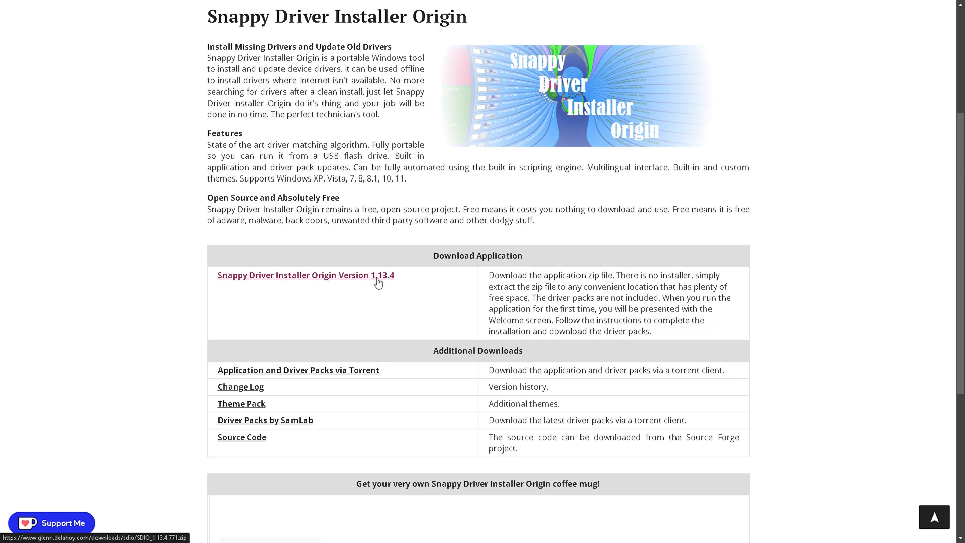
left_click(325, 278)
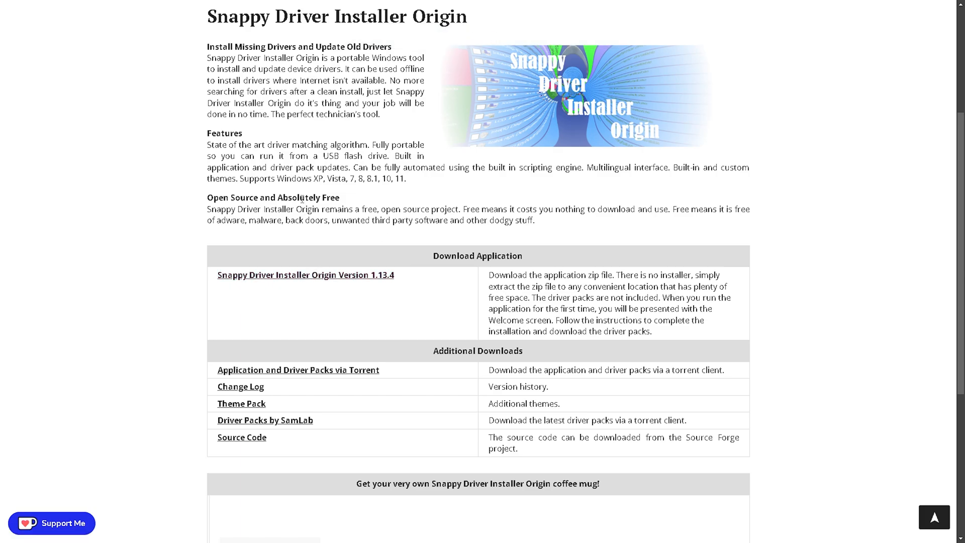
key("F11")
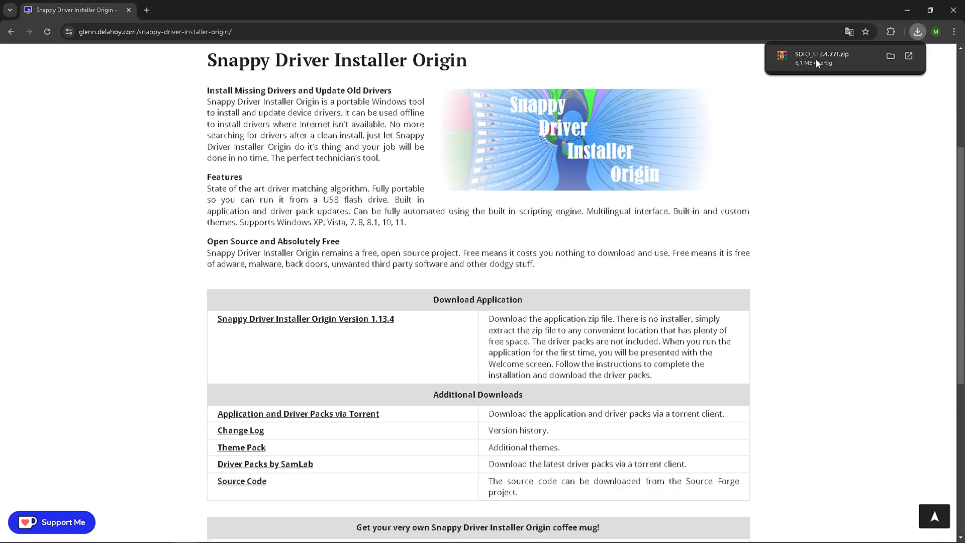
left_click(871, 65)
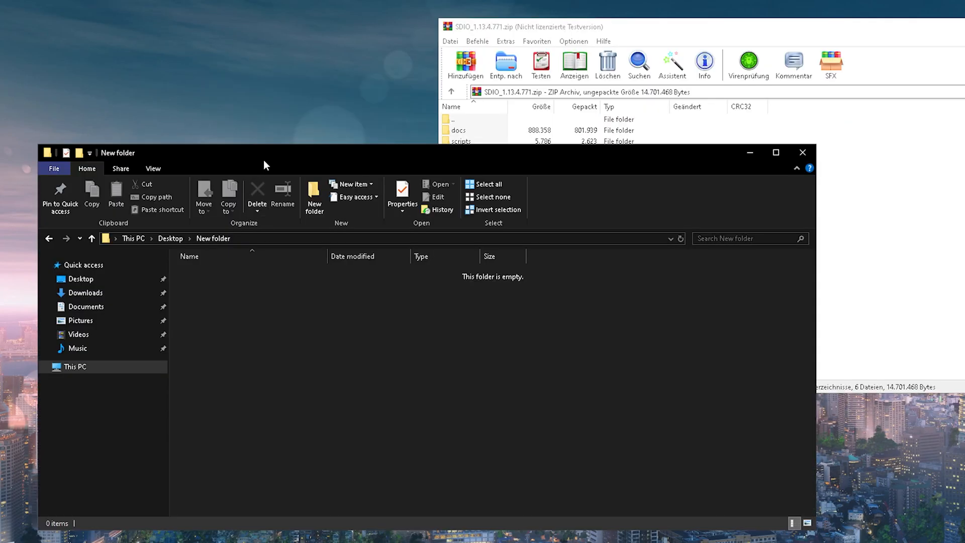
Extract the whole contents of SDIO_1.13.4.771.zip into the empty New folder on the Desktop.
left_click_drag(263, 159, 295, 133)
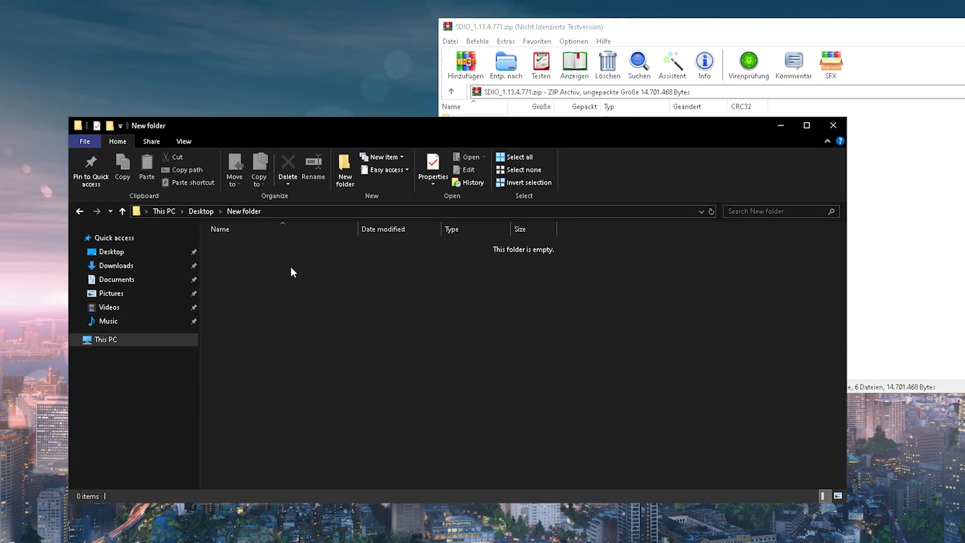
left_click(886, 213)
left_click_drag(543, 254, 245, 240)
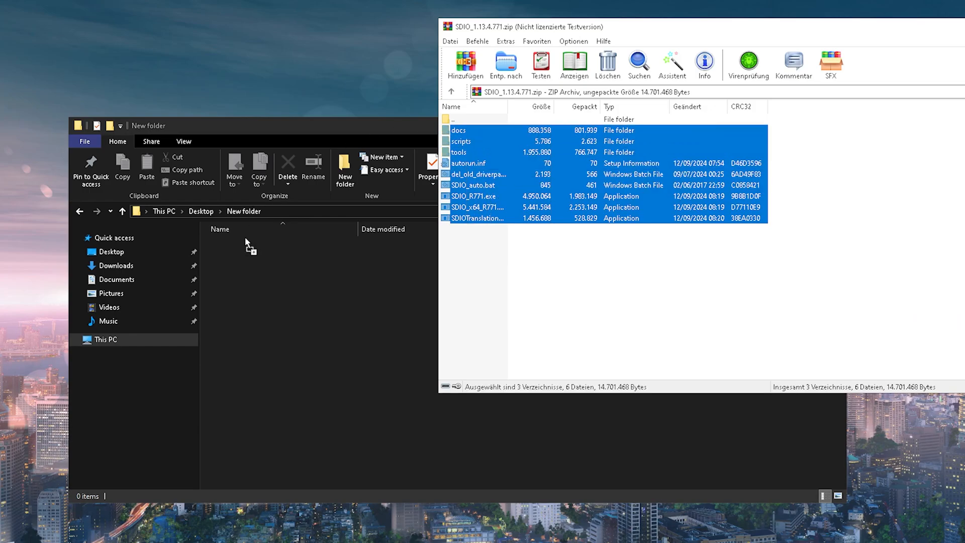
left_click_drag(245, 299, 245, 299)
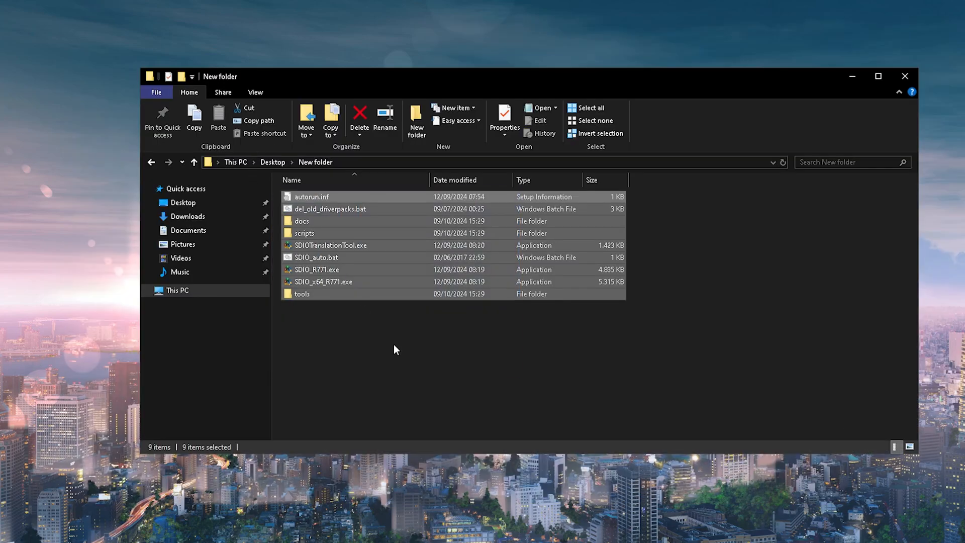
Run SDIO_auto.bat from the extracted folder and accept the Snappy Driver Installer Origin license agreement.
left_click(293, 324)
left_click(298, 273)
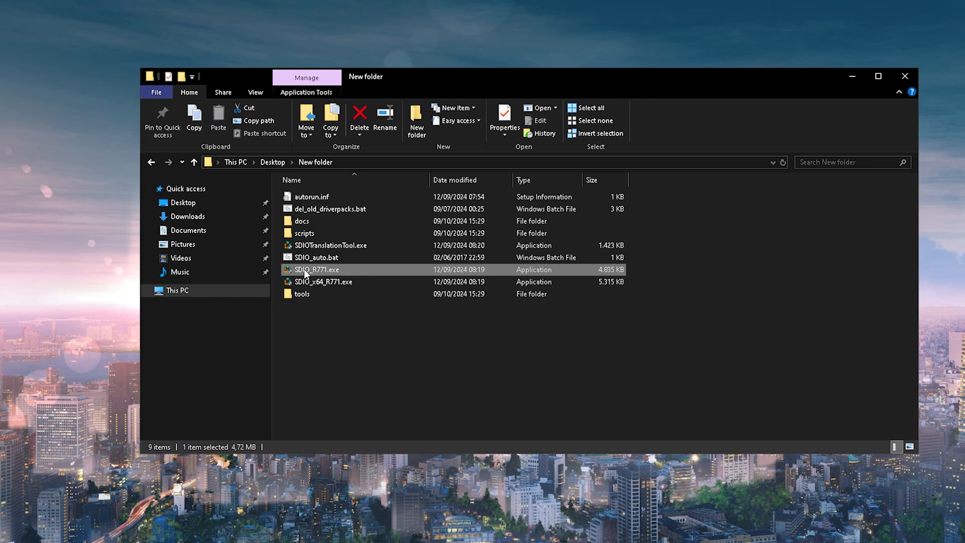
left_click(300, 257)
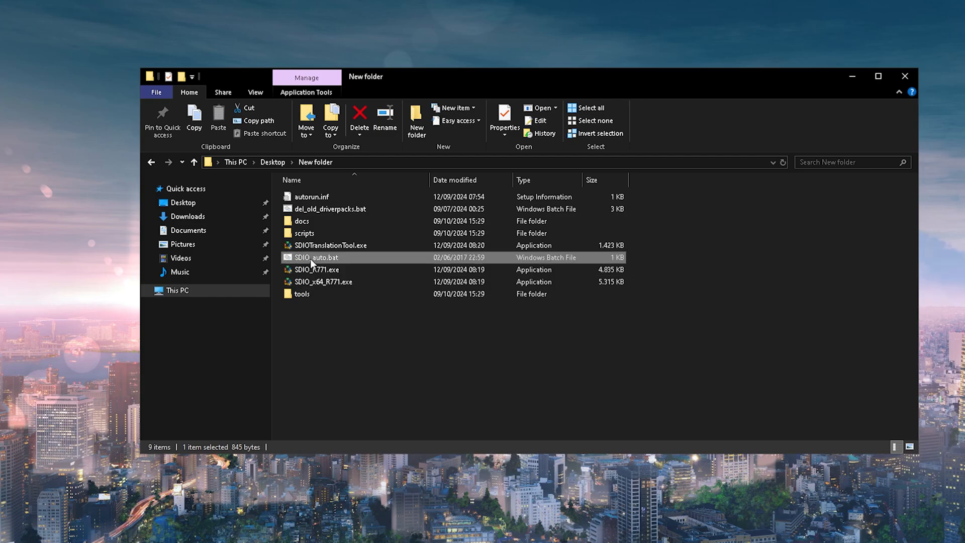
right_click(310, 259)
left_click(337, 294)
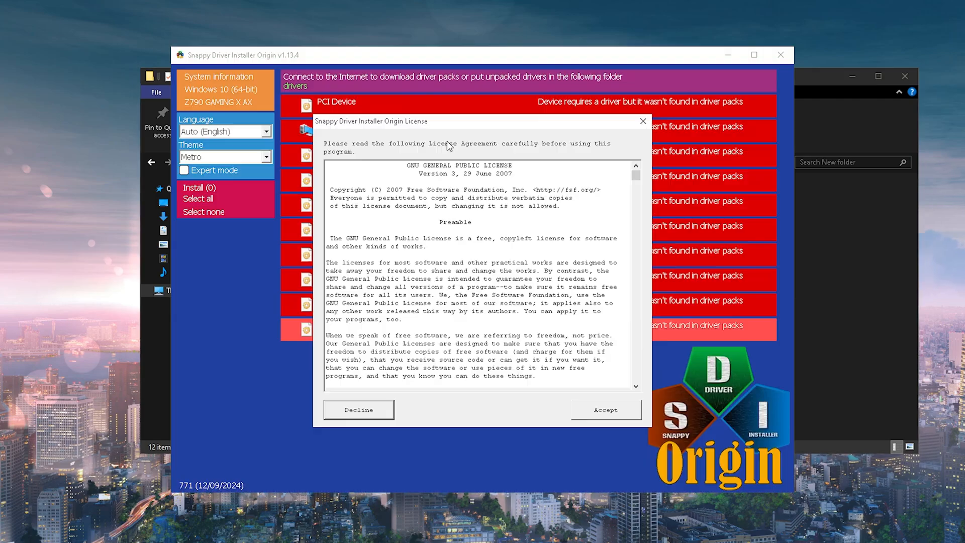
left_click(603, 410)
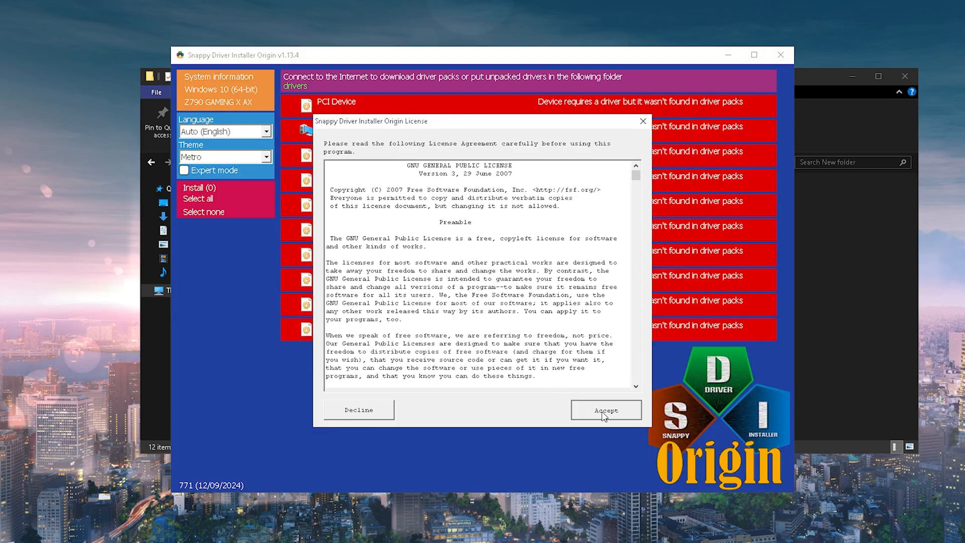
left_click(548, 367)
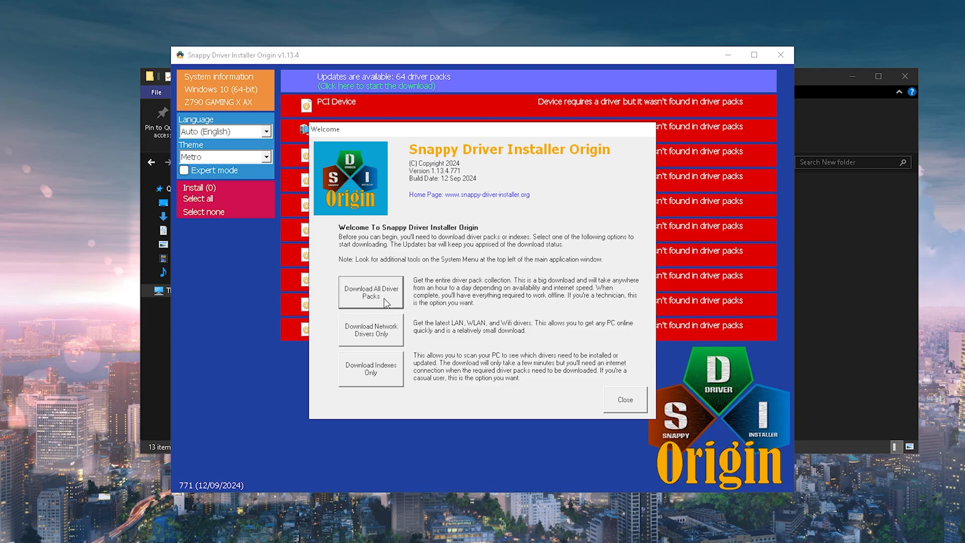
Download only the driver indexes and look through the list of drivers offered for the PC.
left_click(372, 378)
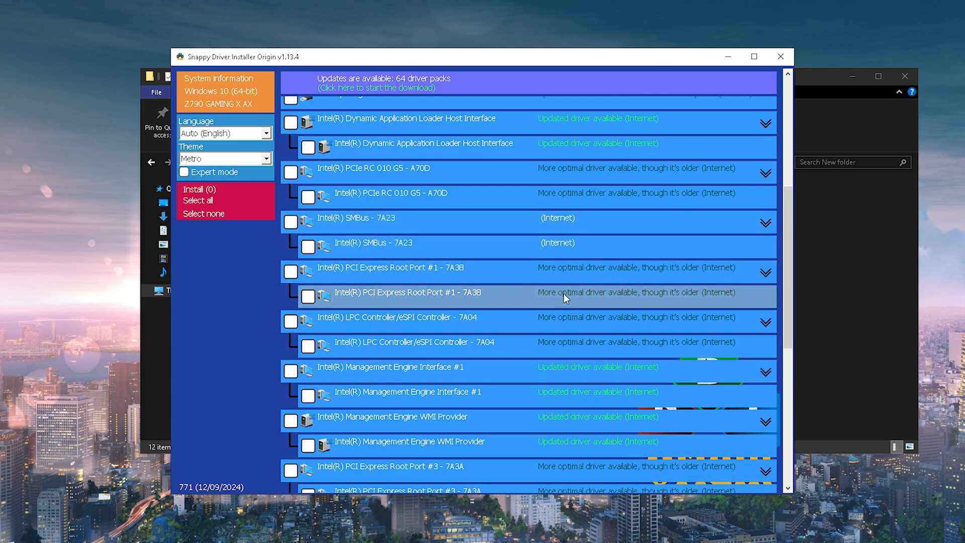
scroll(571, 294, "down", 2)
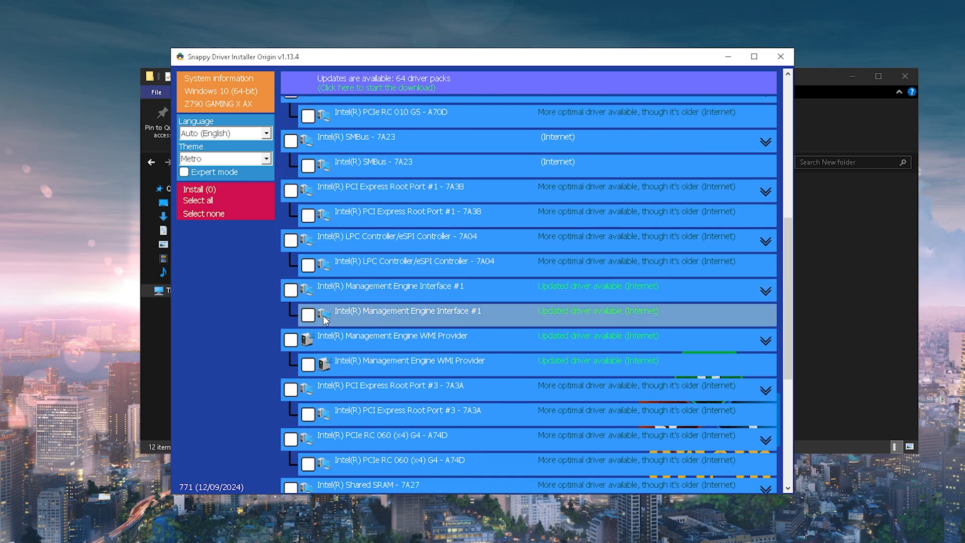
scroll(442, 324, "down", 6)
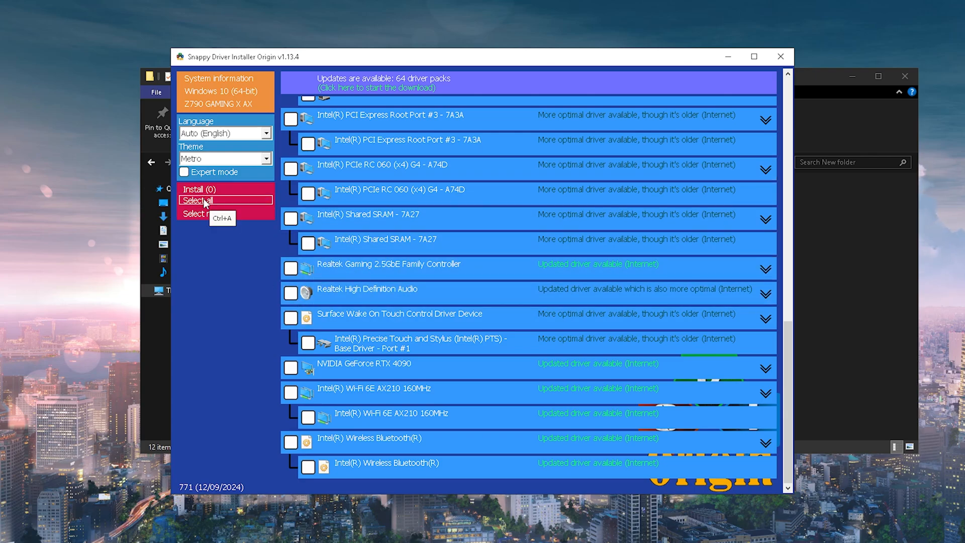
scroll(436, 275, "up", 3)
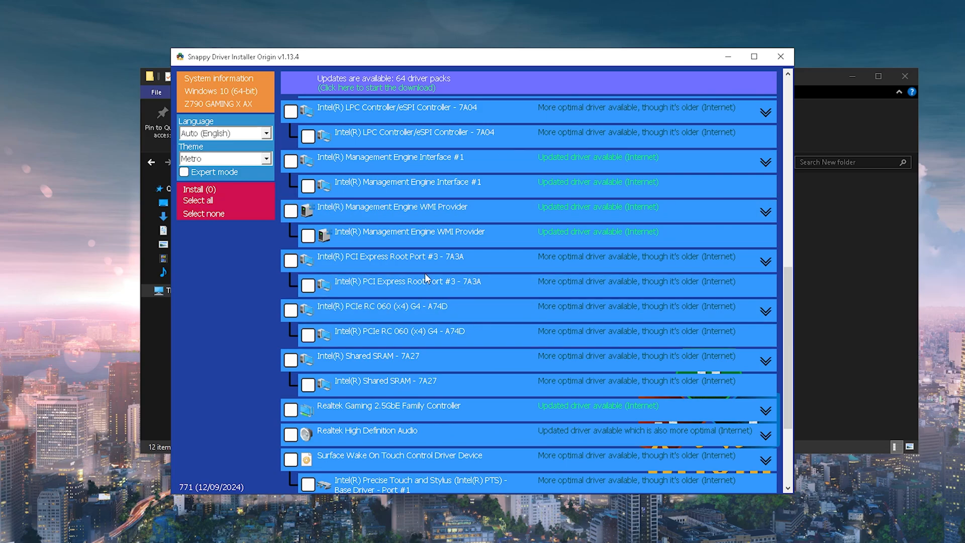
scroll(424, 273, "down", 3)
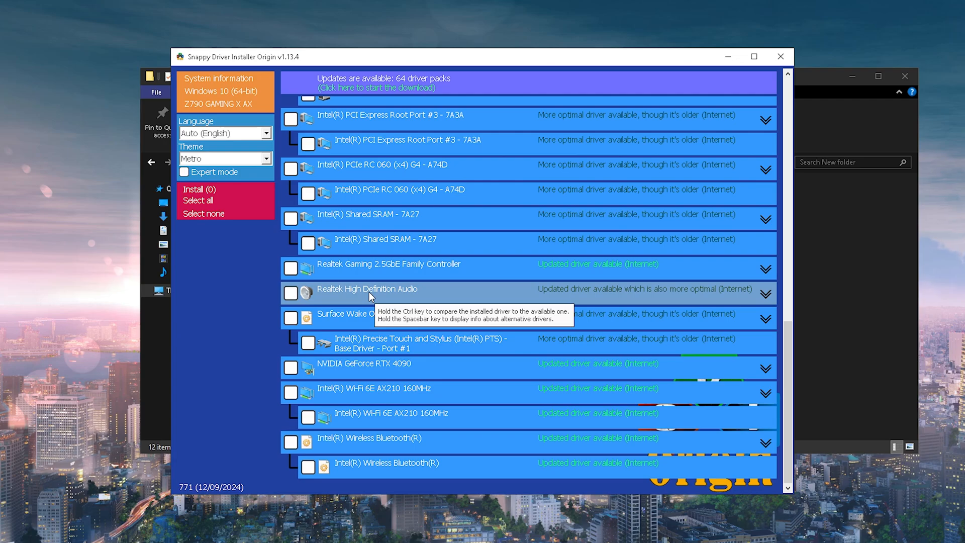
left_click(201, 200)
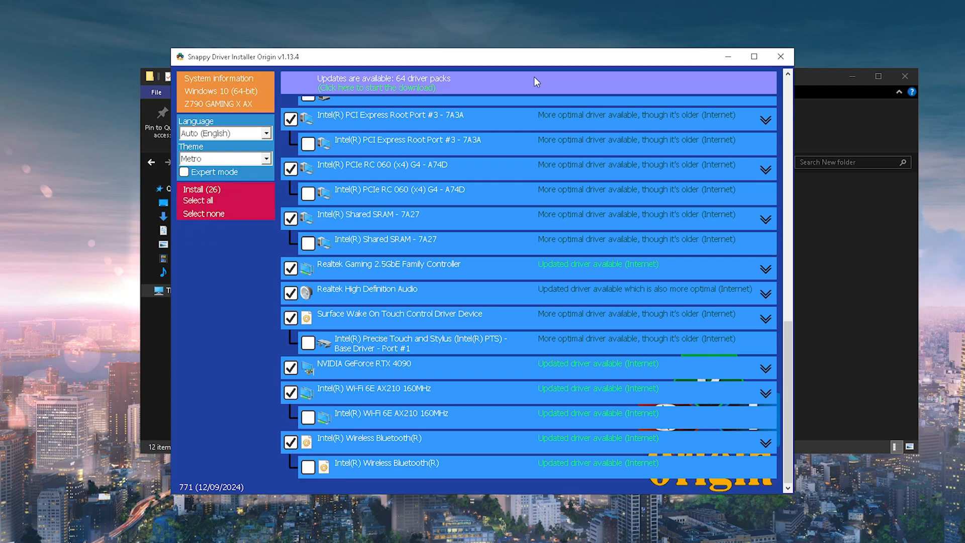
mouse_move(391, 85)
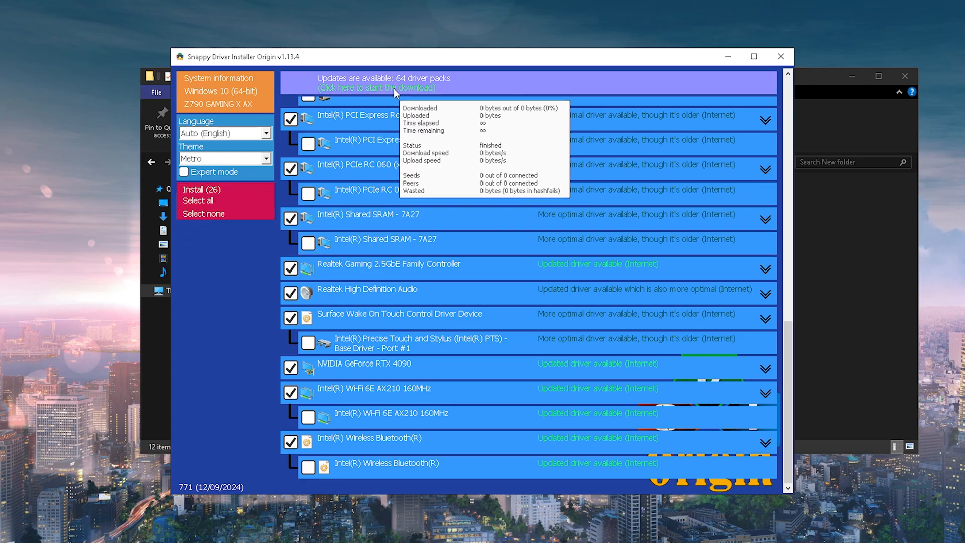
left_click(210, 214)
Select only the Realtek Gaming 2.5GbE Family Controller and Intel(R) Wi-Fi 6E AX210 160MHz drivers and start installing them.
left_click(290, 269)
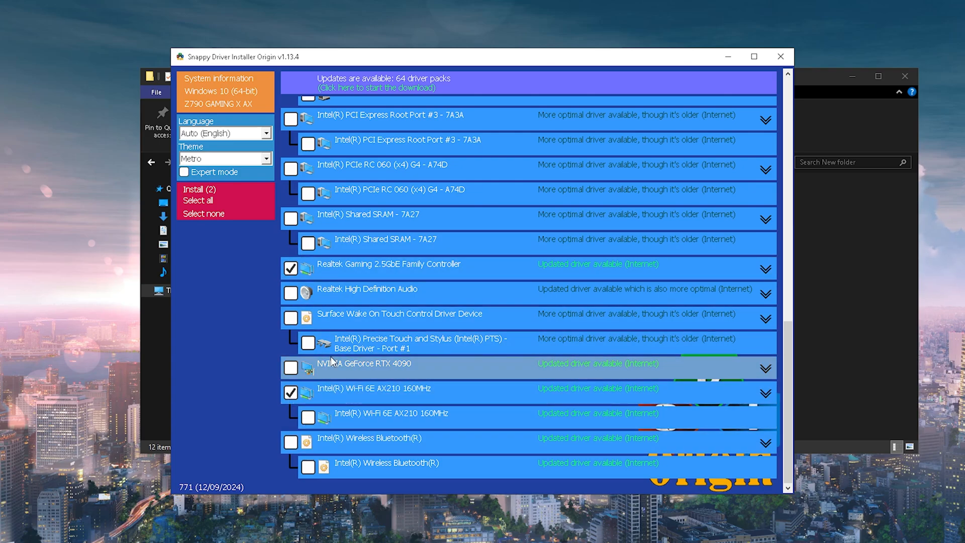
left_click(205, 192)
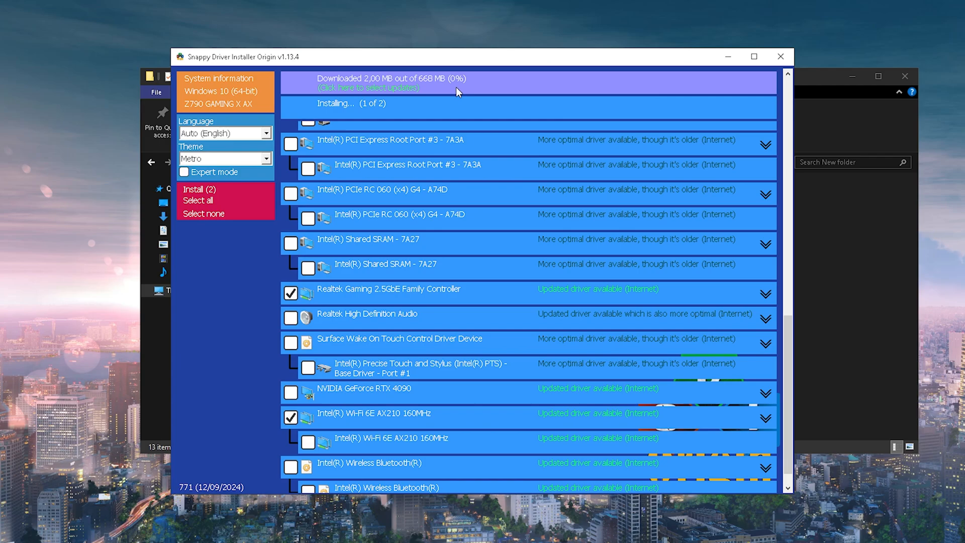
mouse_move(456, 86)
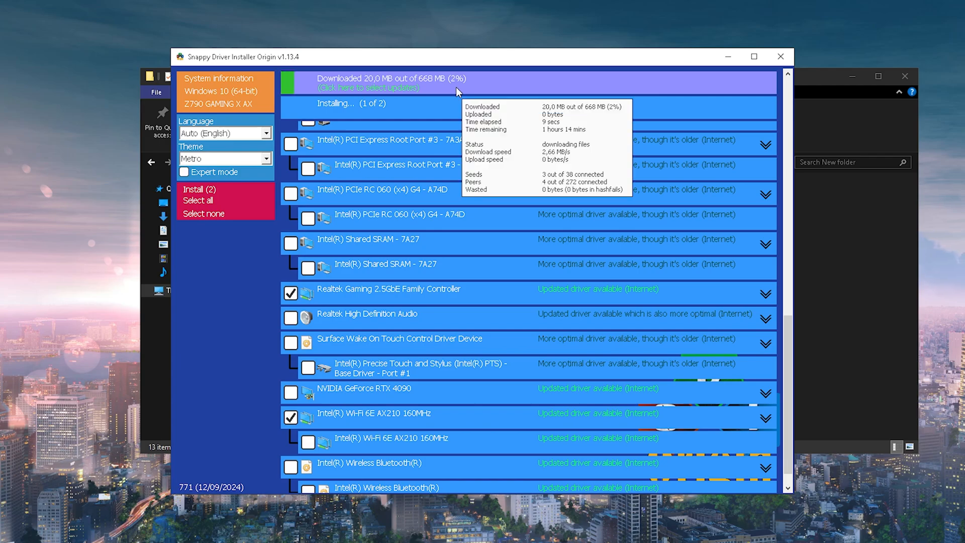